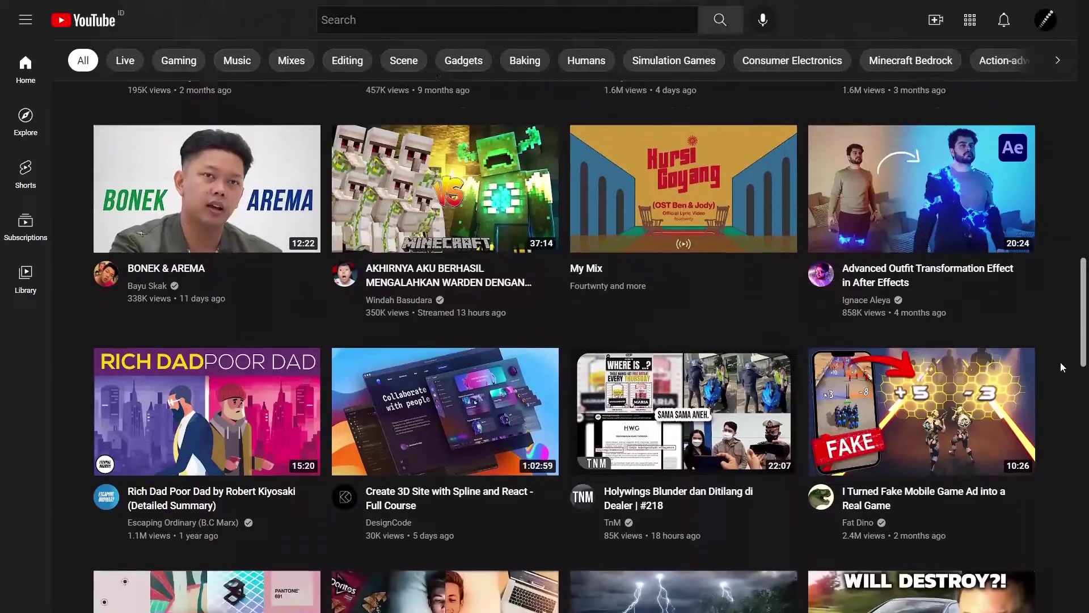
scroll(1063, 367, down, 3)
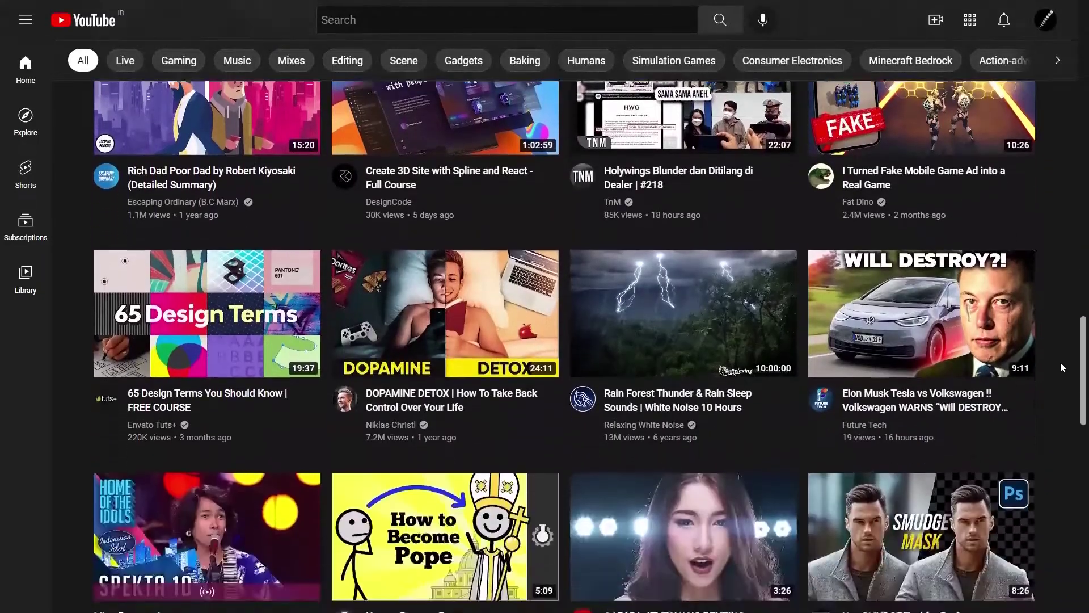
scroll(1063, 366, down, 2)
scroll(1062, 367, down, 2)
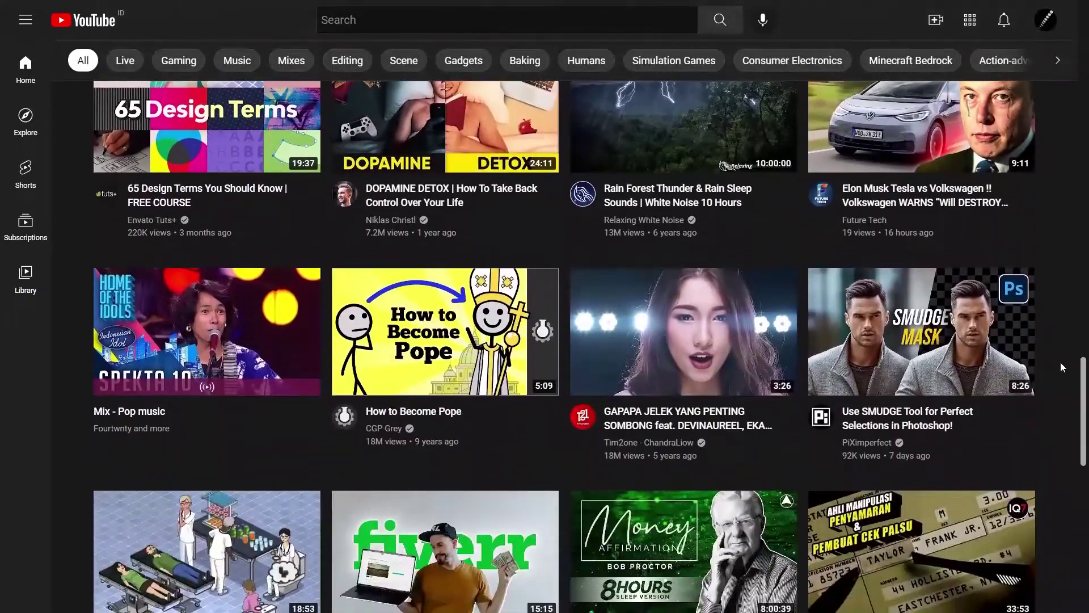
scroll(1061, 366, down, 3)
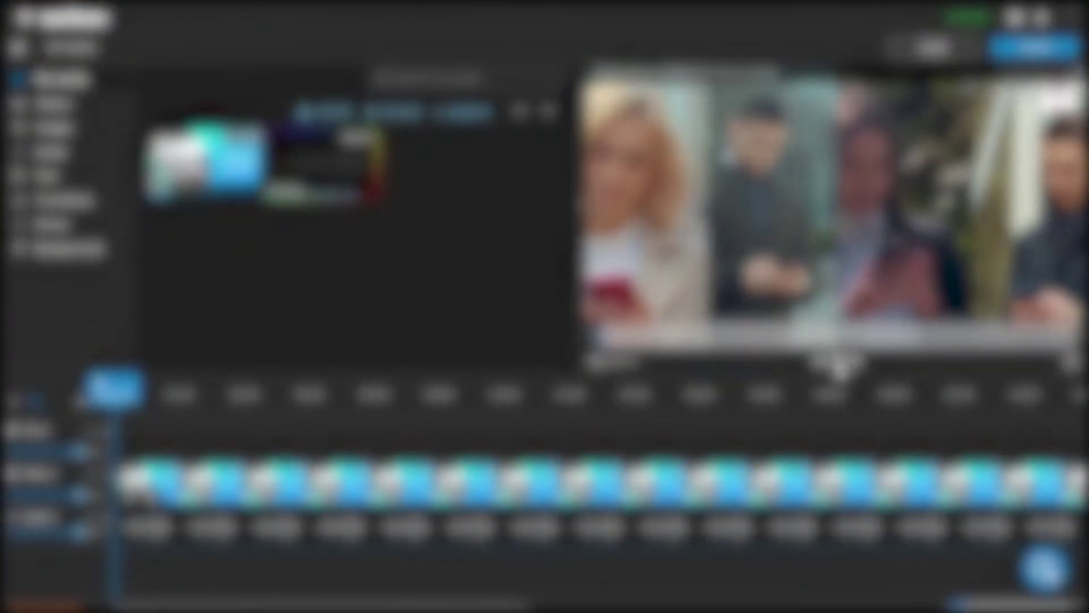
click(839, 364)
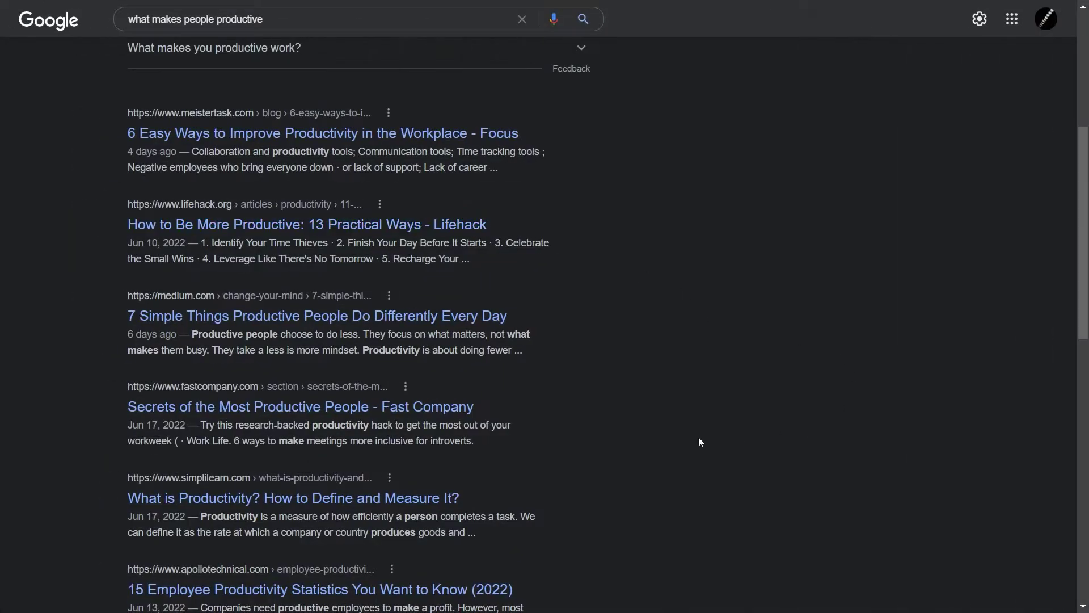
scroll(699, 442, down, 3)
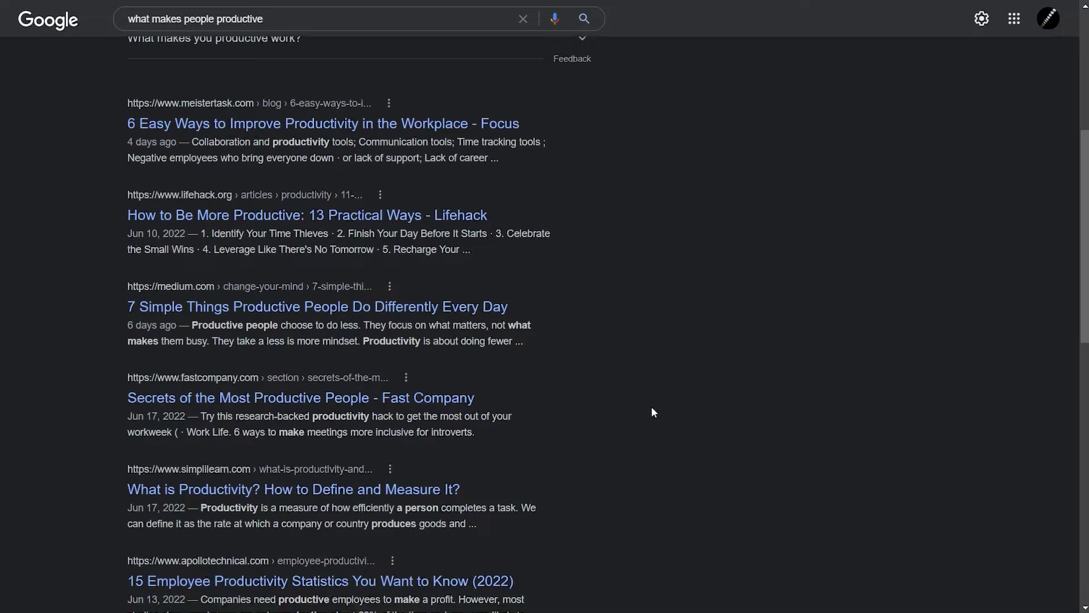
scroll(925, 472, down, 2)
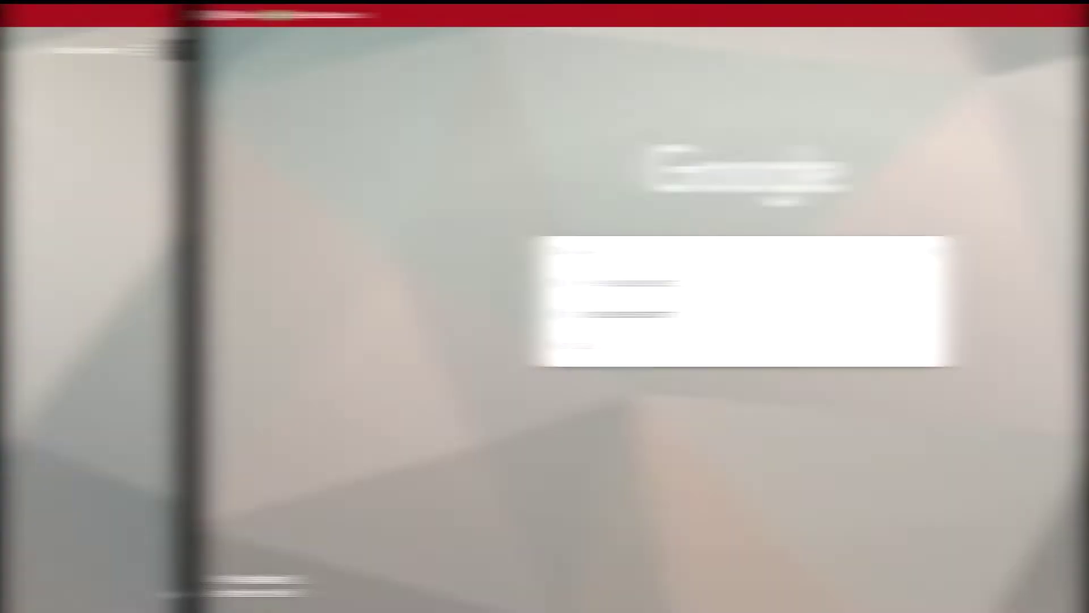
Search Google for "what makes people productive".
text(what)
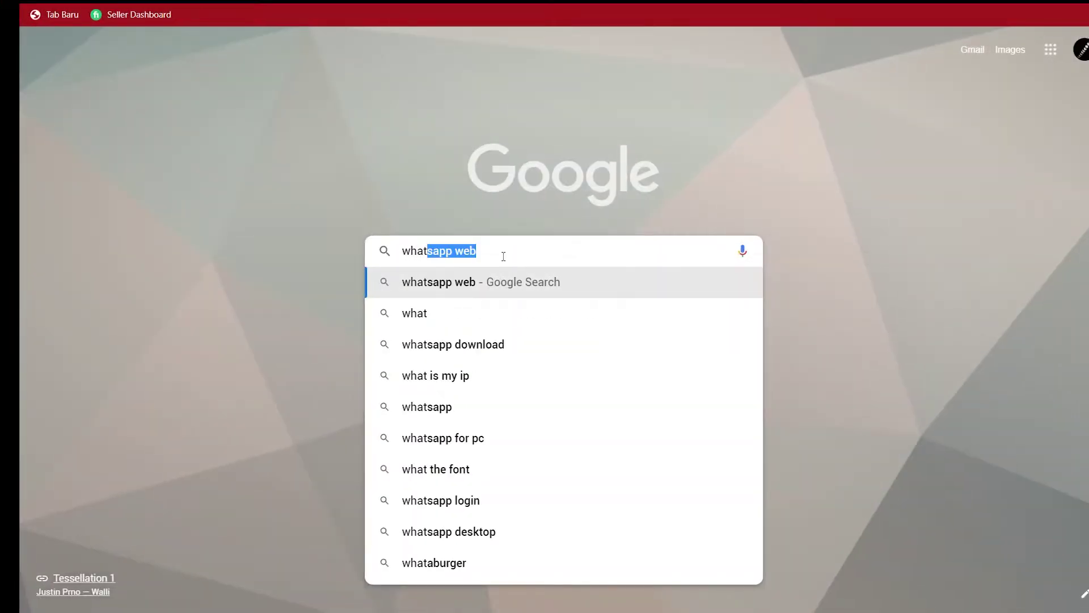
text( makes )
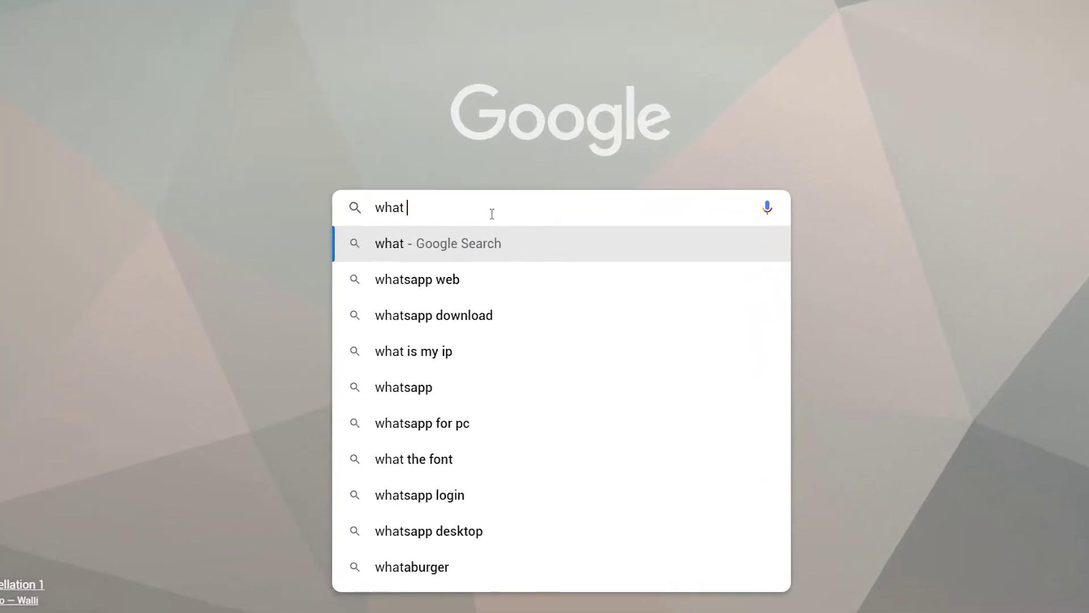
text(p)
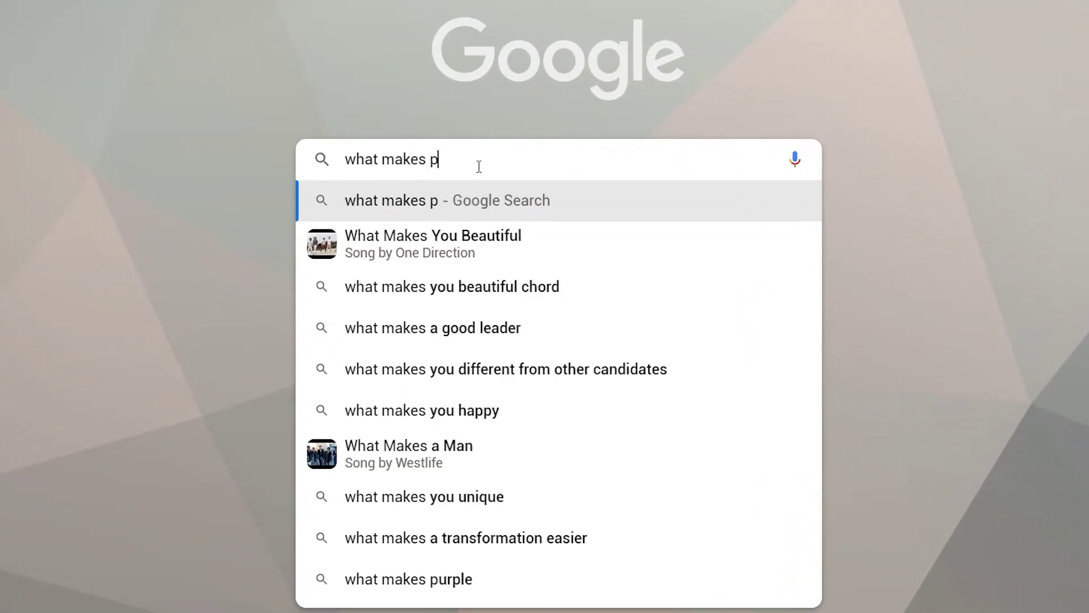
text(eople pro)
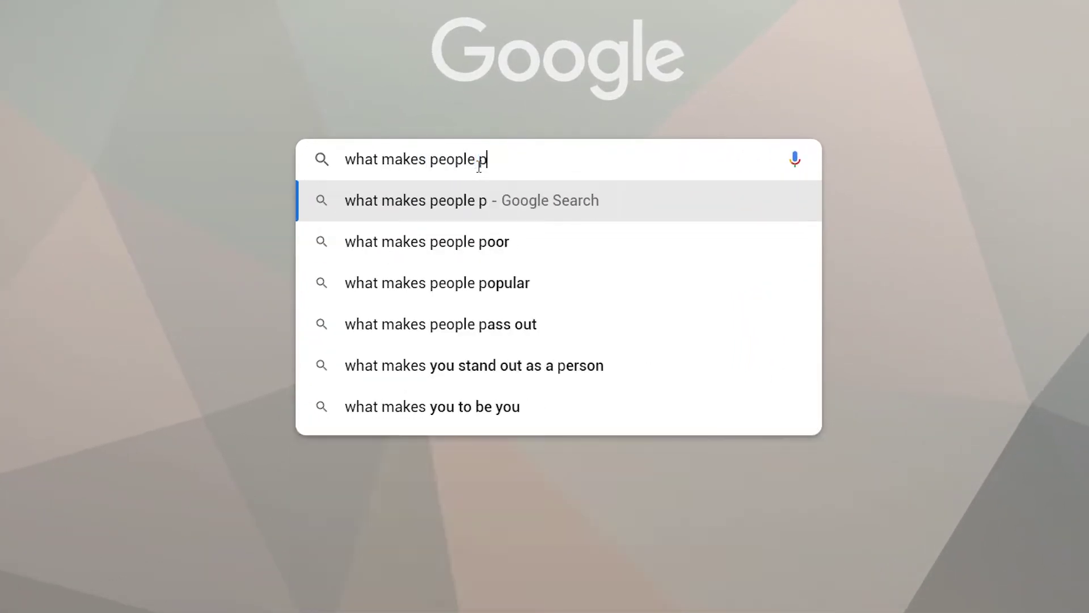
text(ductive)
key(Return)
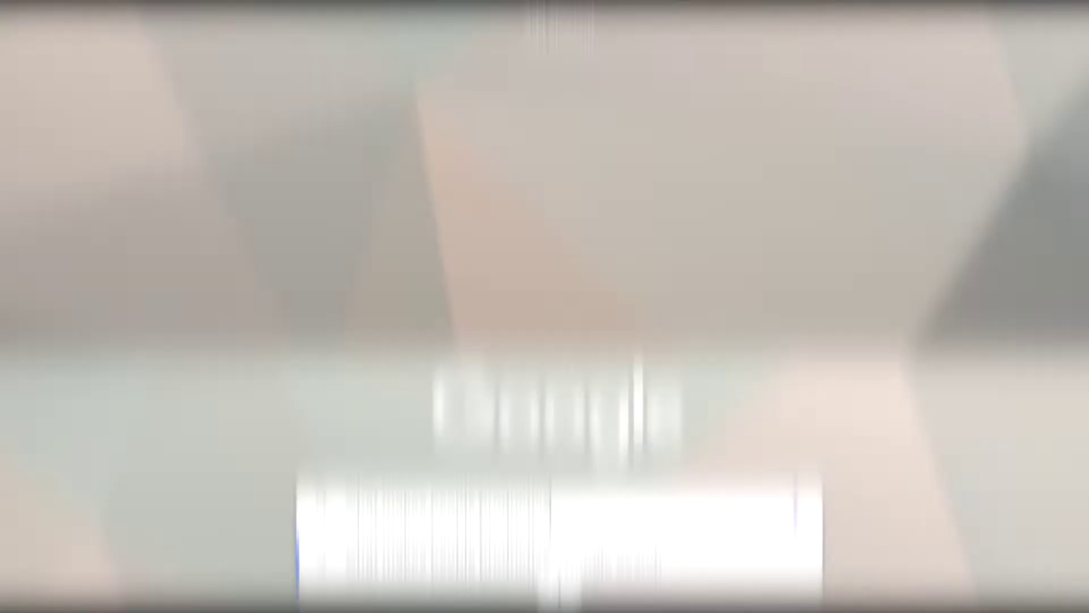
Restrict the search results to the past month and look through the listed articles.
click(724, 109)
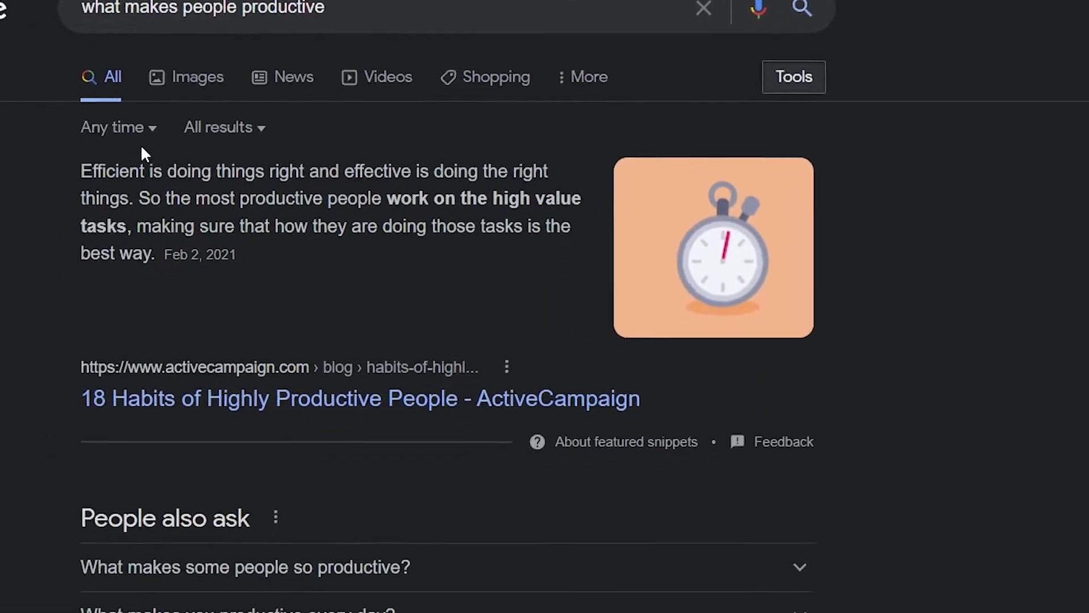
click(90, 158)
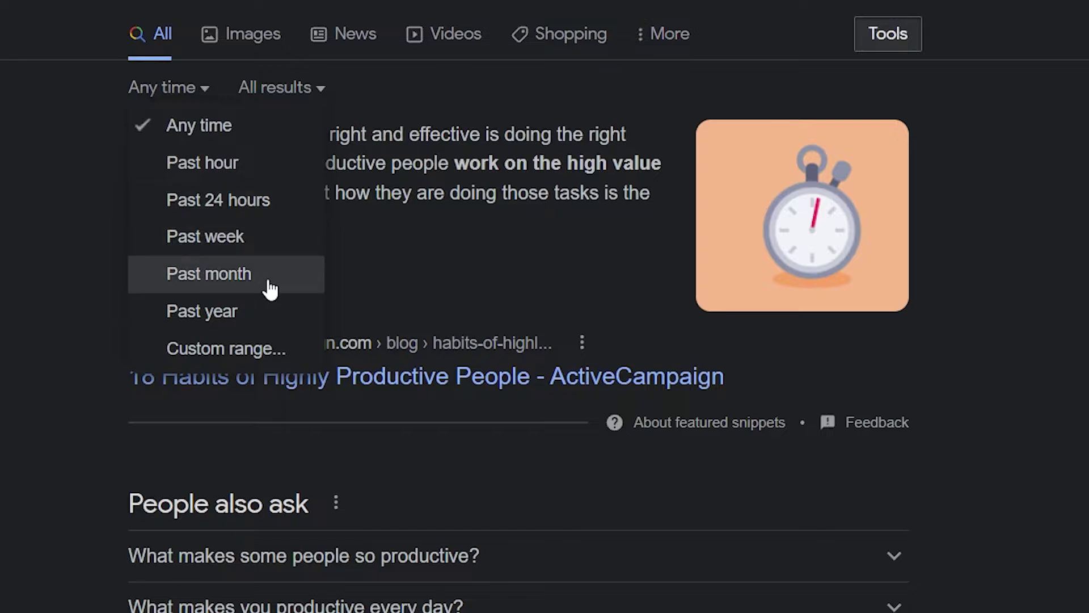
click(254, 284)
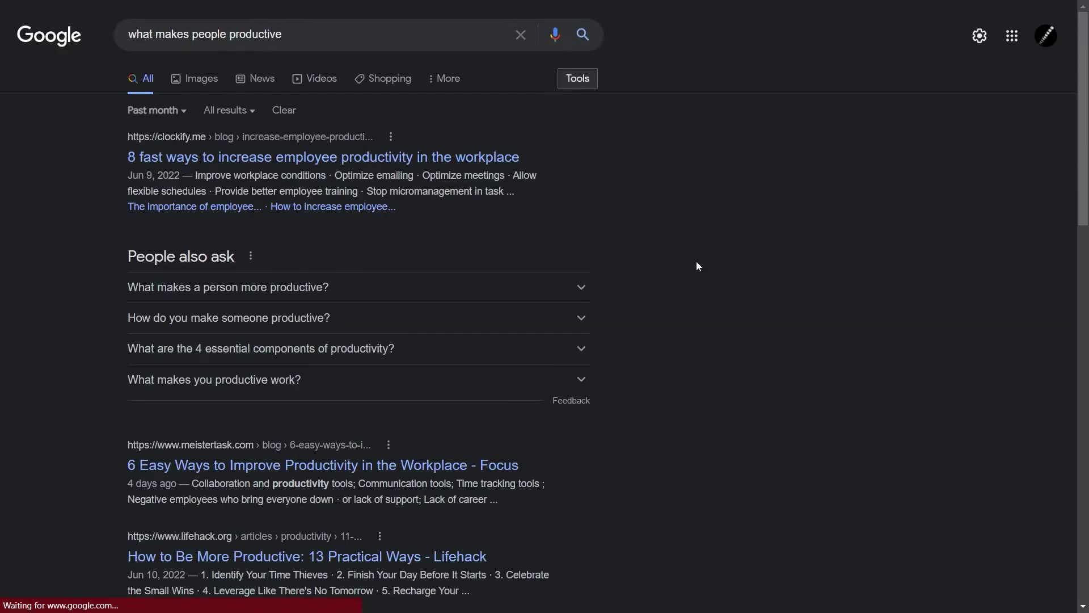
scroll(406, 292, down, 2)
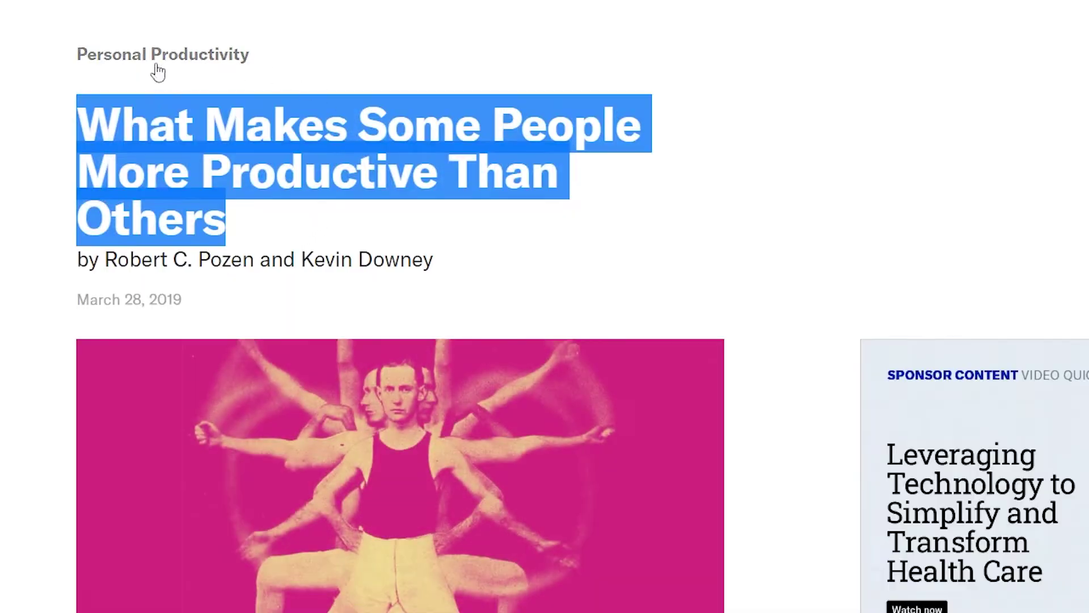
Read the Harvard Business Review article "What Makes Some People More Productive Than Others", covering its summary, survey details and general patterns.
click(346, 237)
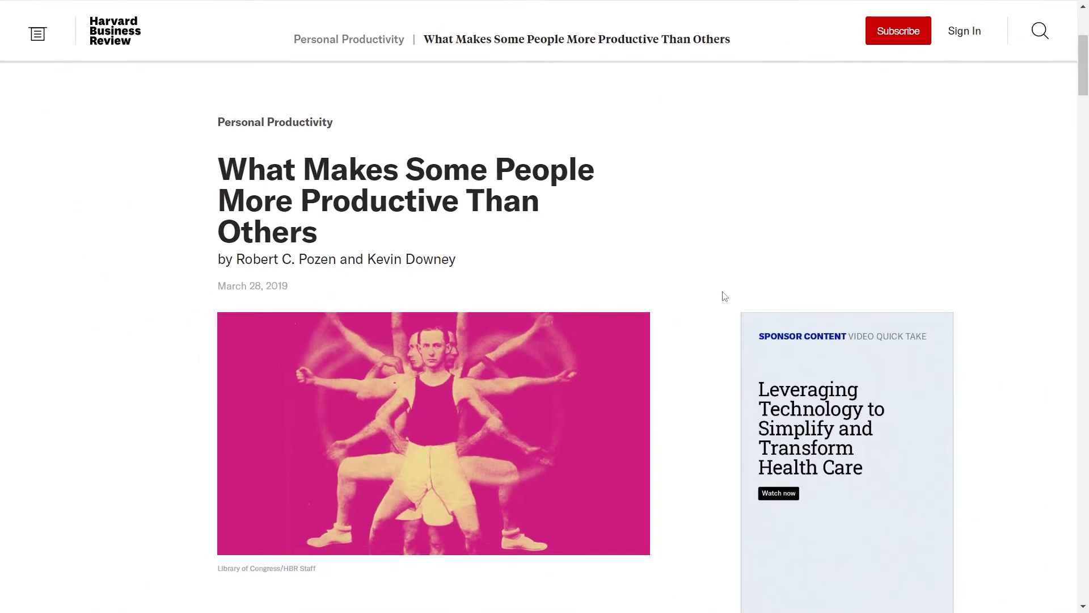
scroll(741, 322, down, 4)
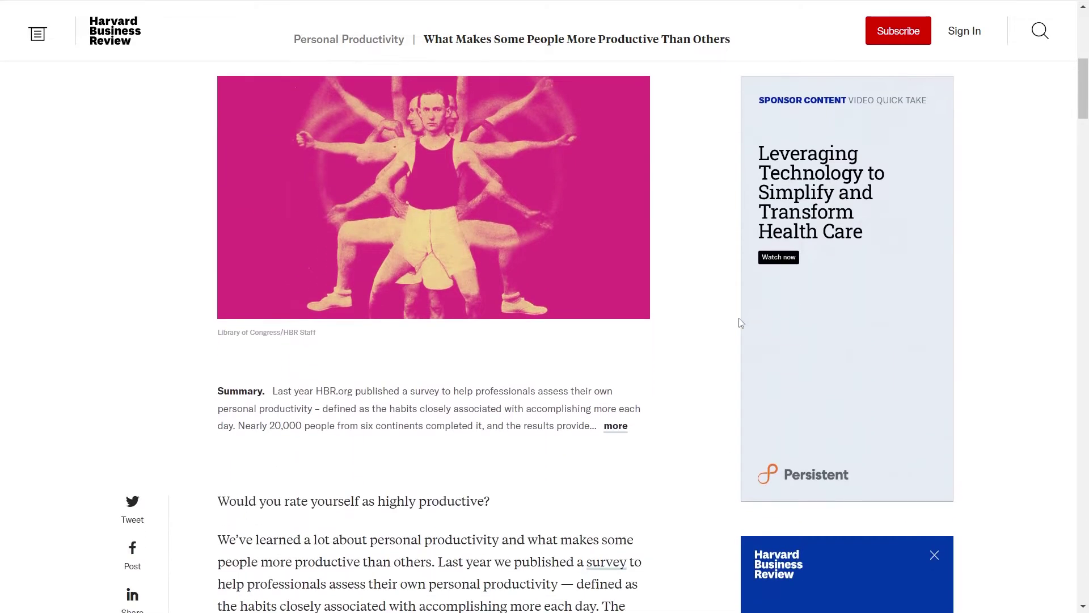
scroll(741, 322, down, 3)
scroll(741, 322, down, 3)
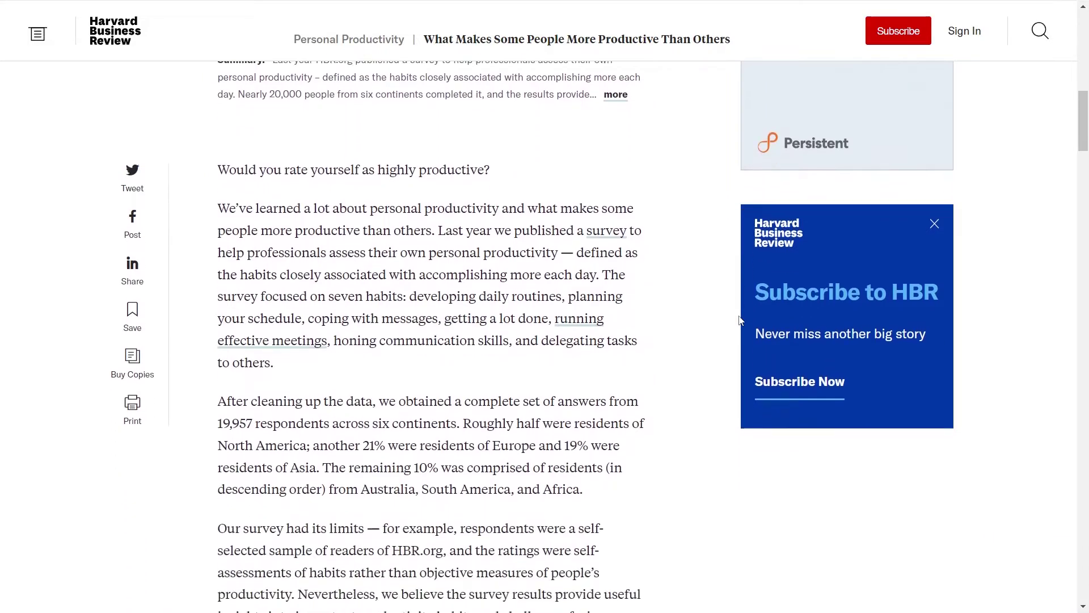
scroll(740, 321, down, 3)
scroll(742, 321, down, 2)
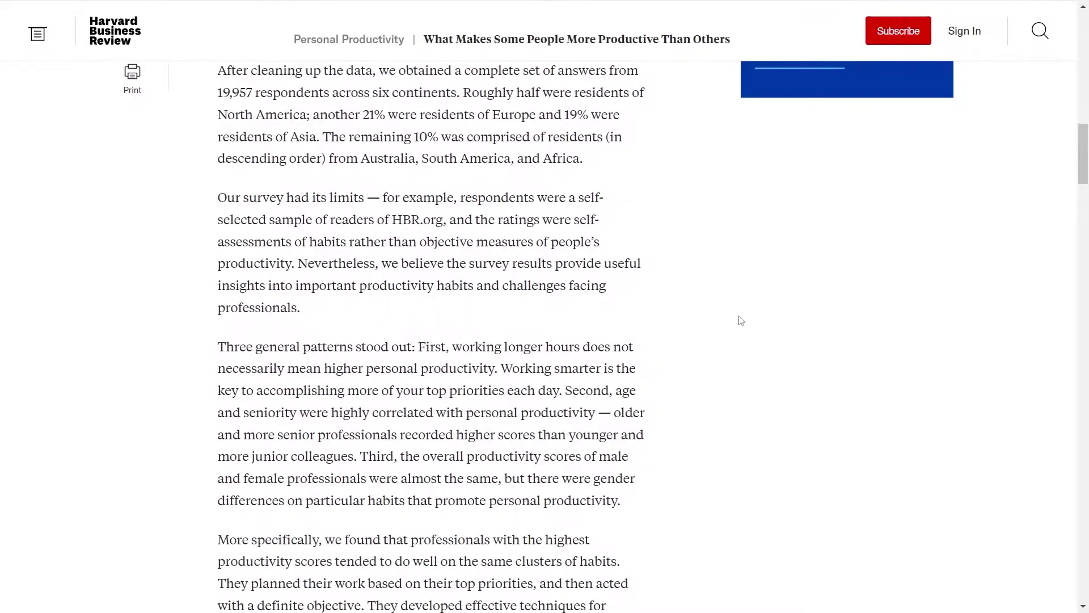
scroll(740, 319, down, 3)
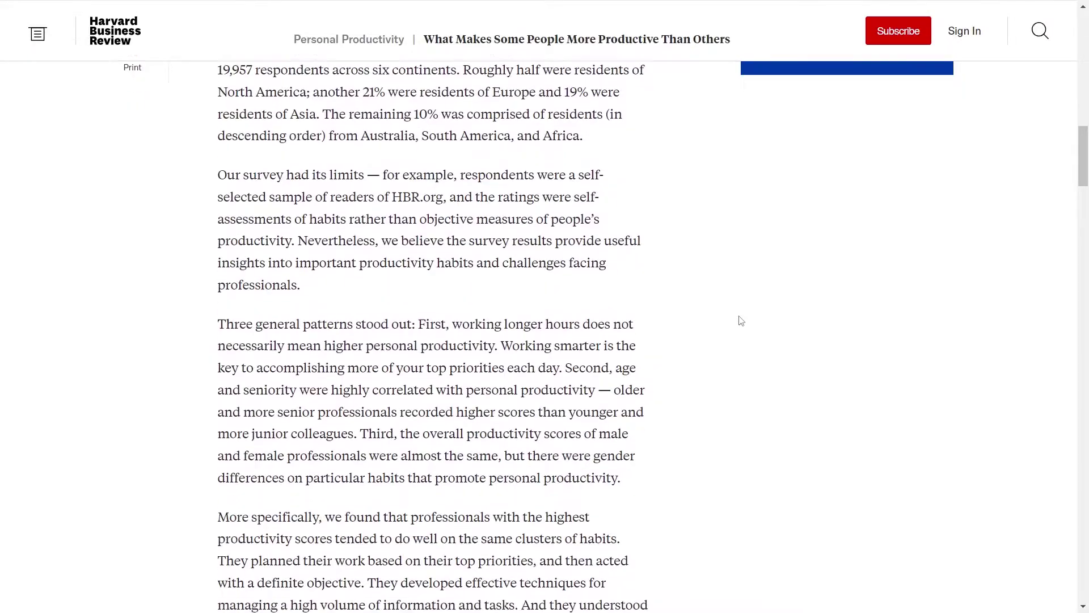
scroll(742, 321, down, 2)
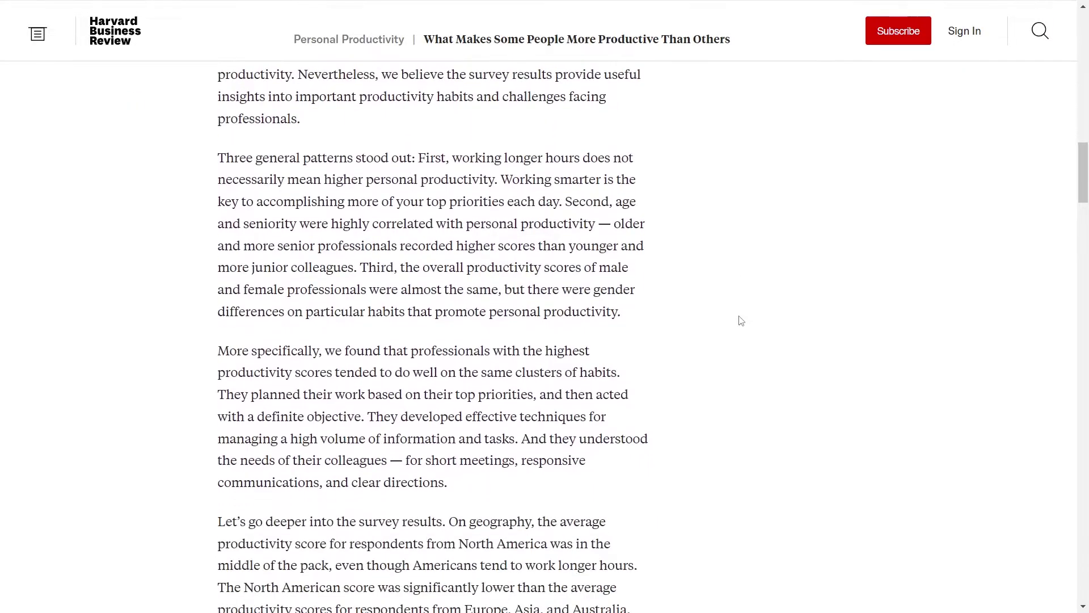
scroll(742, 321, down, 3)
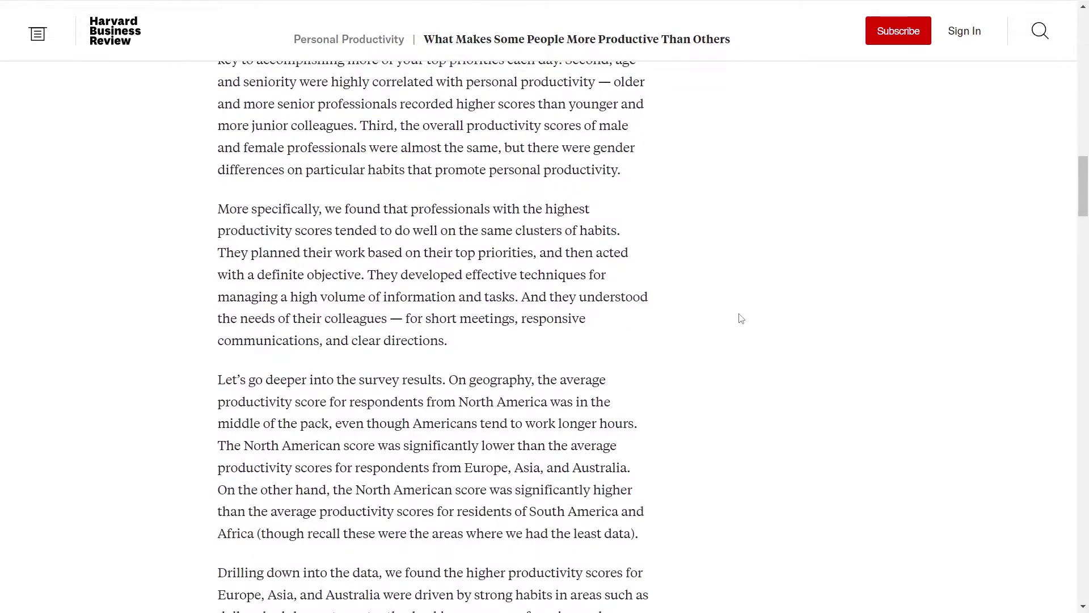
scroll(742, 319, down, 3)
scroll(742, 319, down, 3)
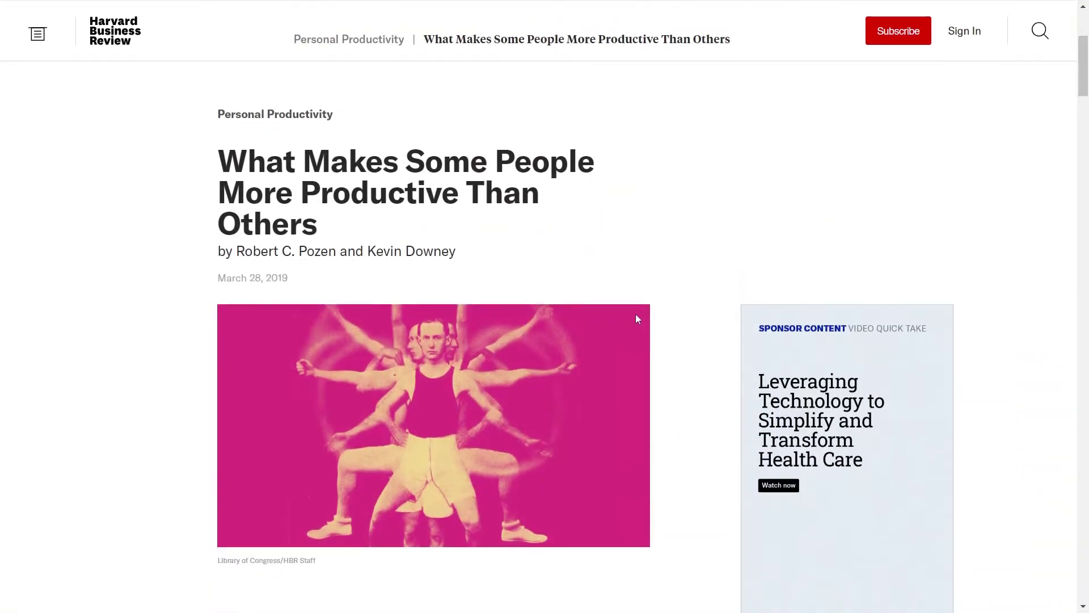
scroll(636, 315, down, 3)
scroll(635, 314, down, 6)
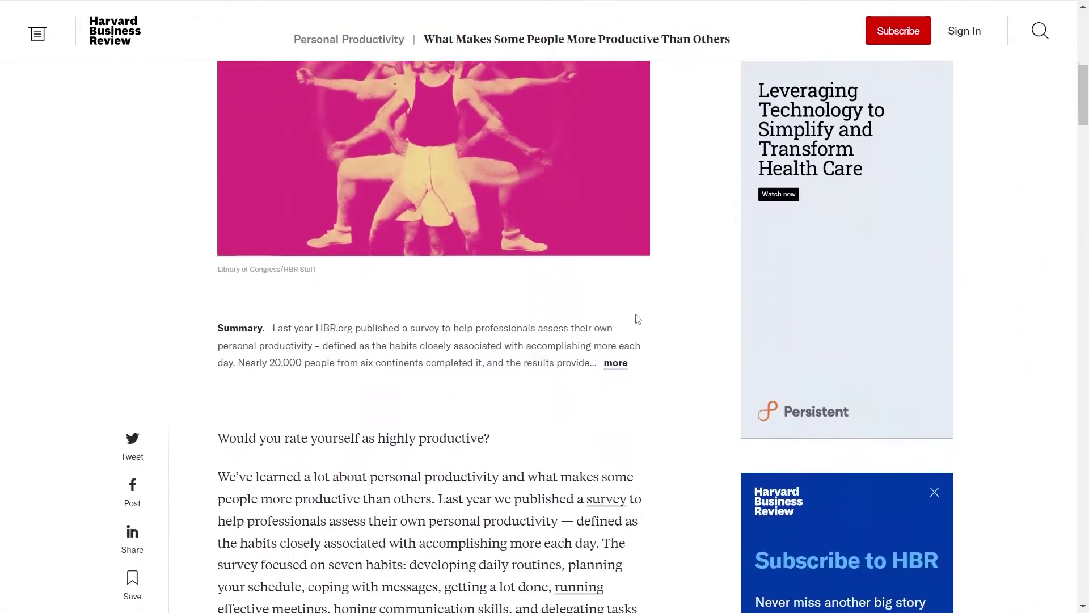
scroll(637, 315, down, 2)
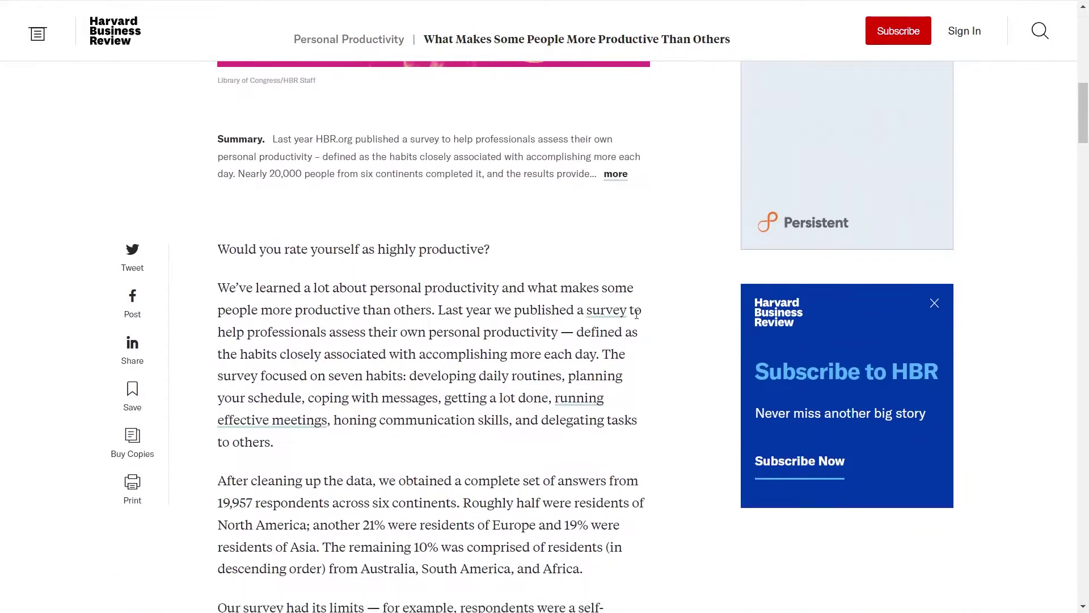
scroll(627, 316, down, 1)
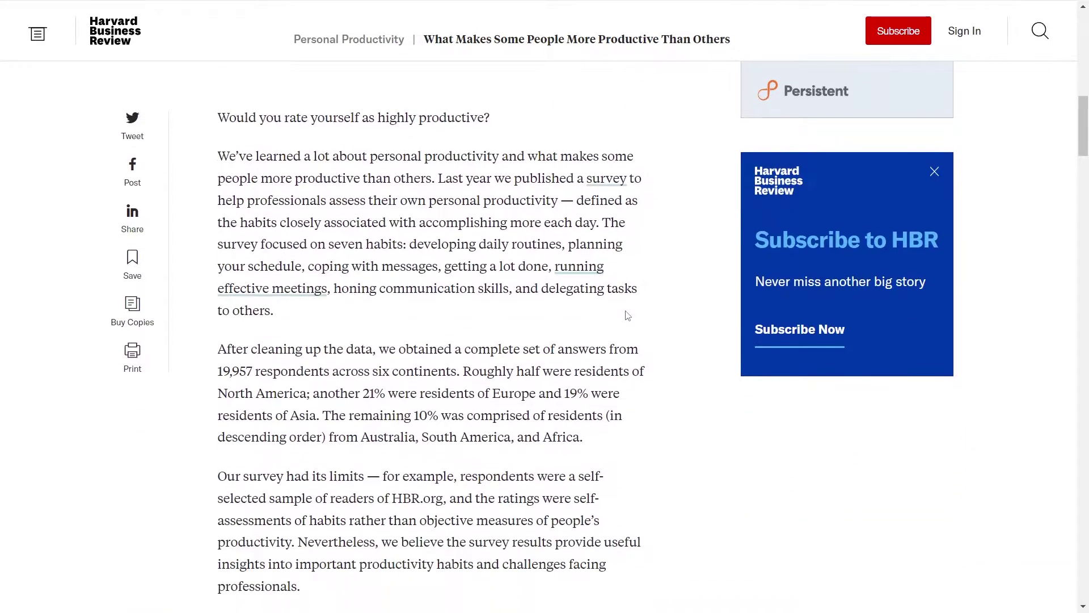
drag(586, 178, 611, 177)
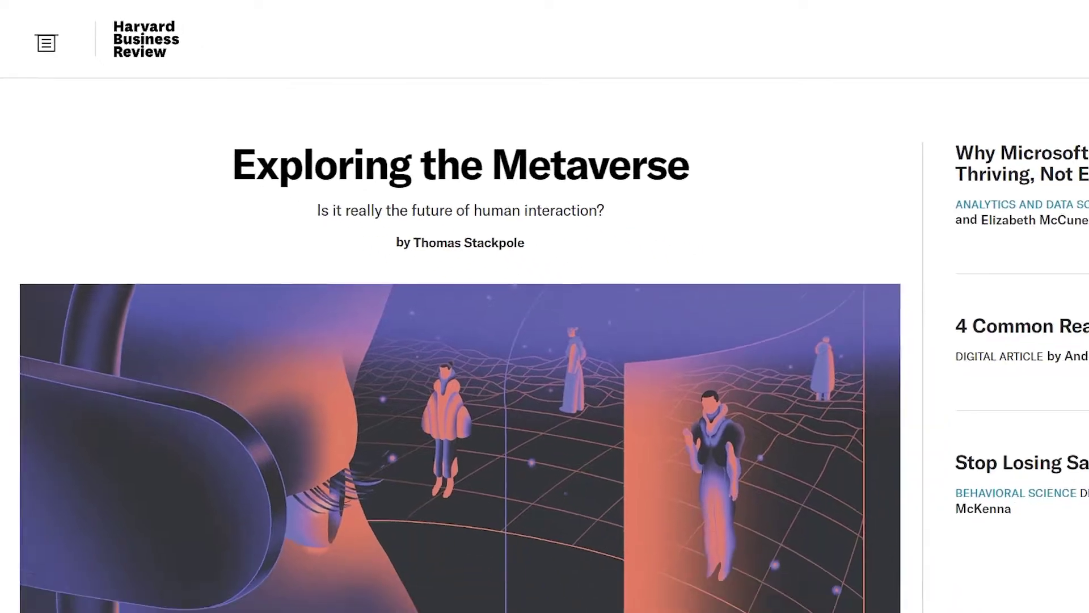
Look over the latest articles on the Harvard Business Review home page.
scroll(880, 244, down, 5)
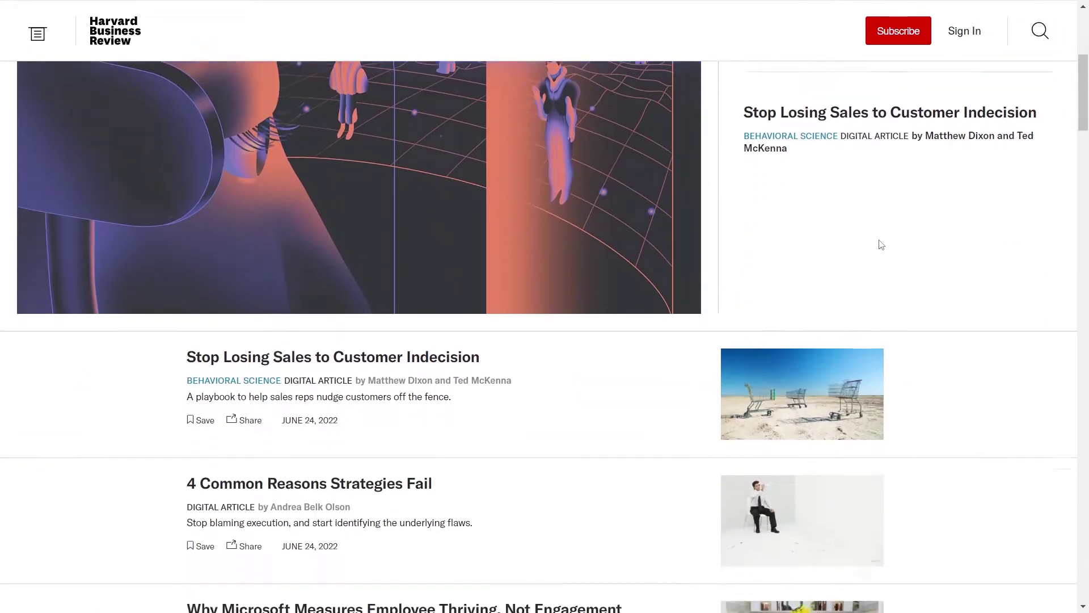
scroll(881, 244, down, 2)
scroll(880, 244, down, 2)
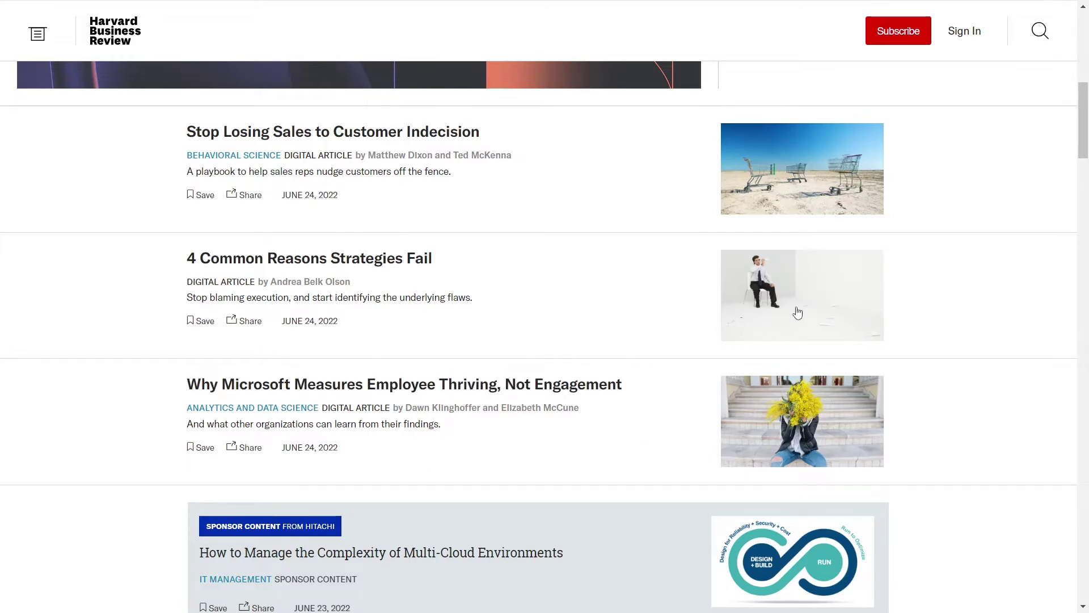
Copy the headline "What Makes Some People More Productive Than Others" from the article and paste it into the Rytr document "what makes people productive".
drag(218, 164, 318, 227)
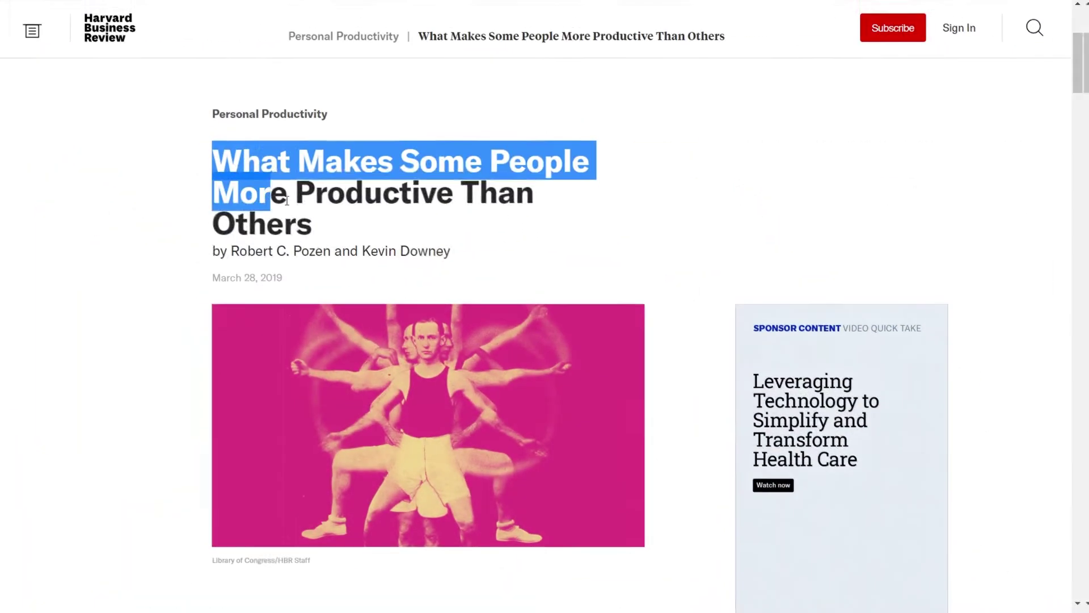
right_click(328, 187)
click(383, 202)
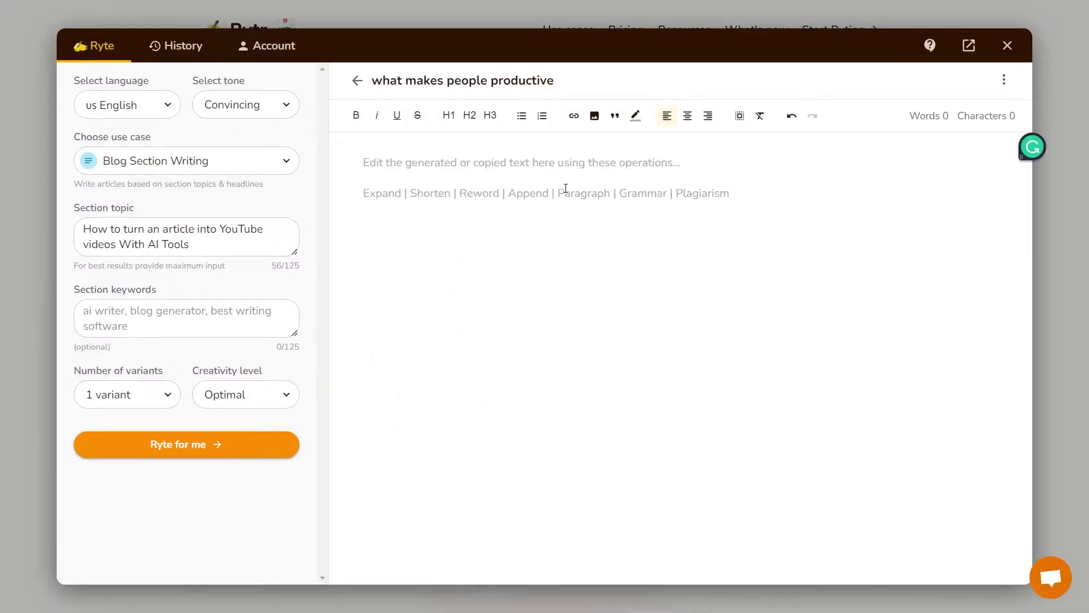
click(544, 195)
key(ctrl+v)
Rephrase the pasted headline with Rytr's AI, undo that version and run an AI rewrite on the headline again.
drag(363, 168, 917, 171)
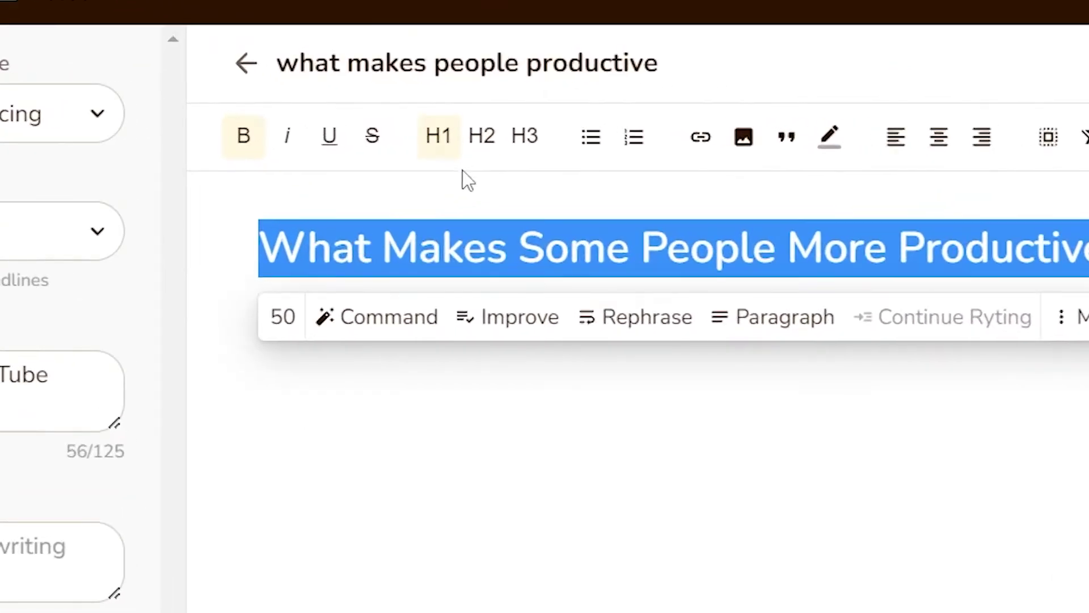
click(644, 332)
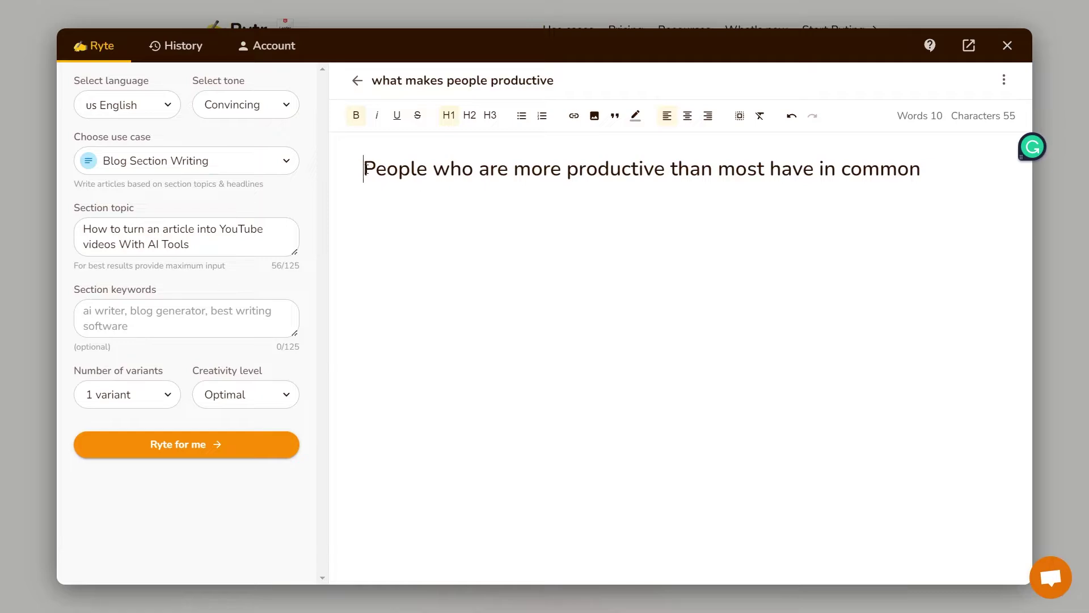
key(ctrl+z)
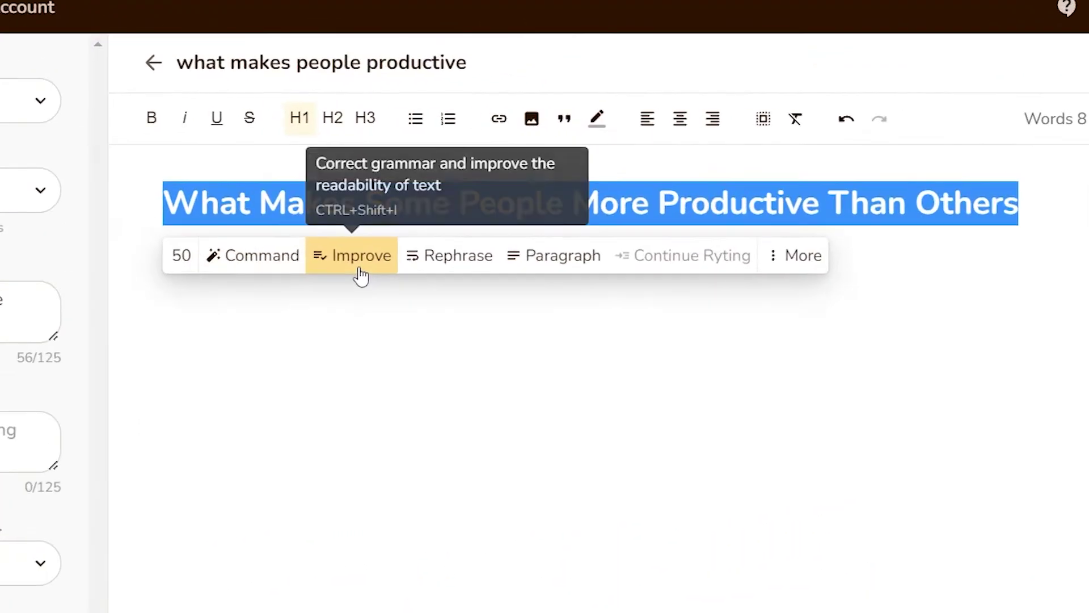
click(466, 276)
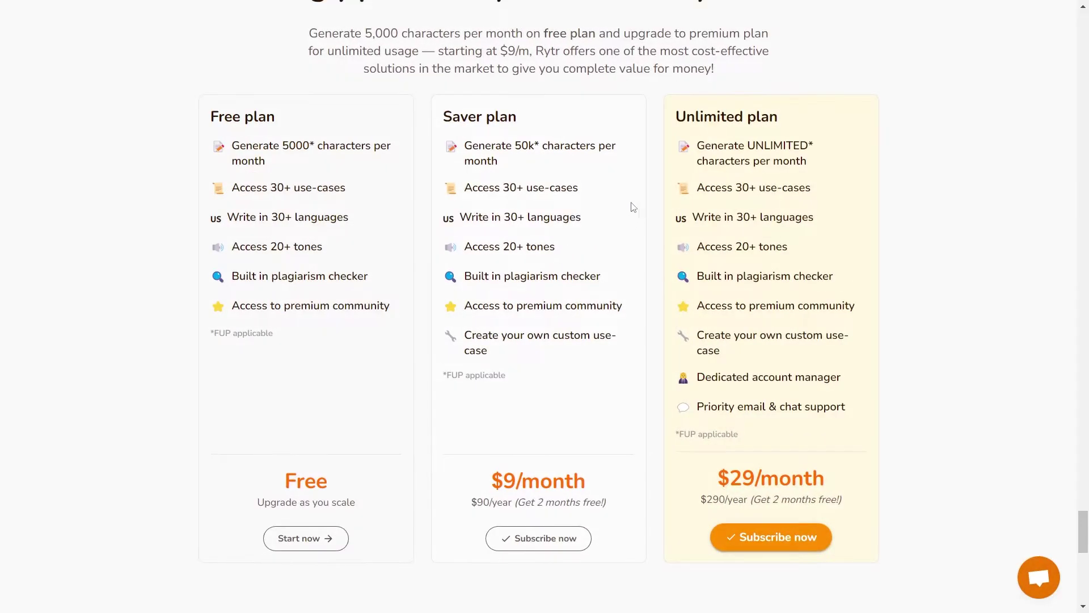
Compare Rytr's Free, Saver and Unlimited plans on the pricing page, focusing on the Free plan's monthly character allowance.
drag(280, 146, 301, 149)
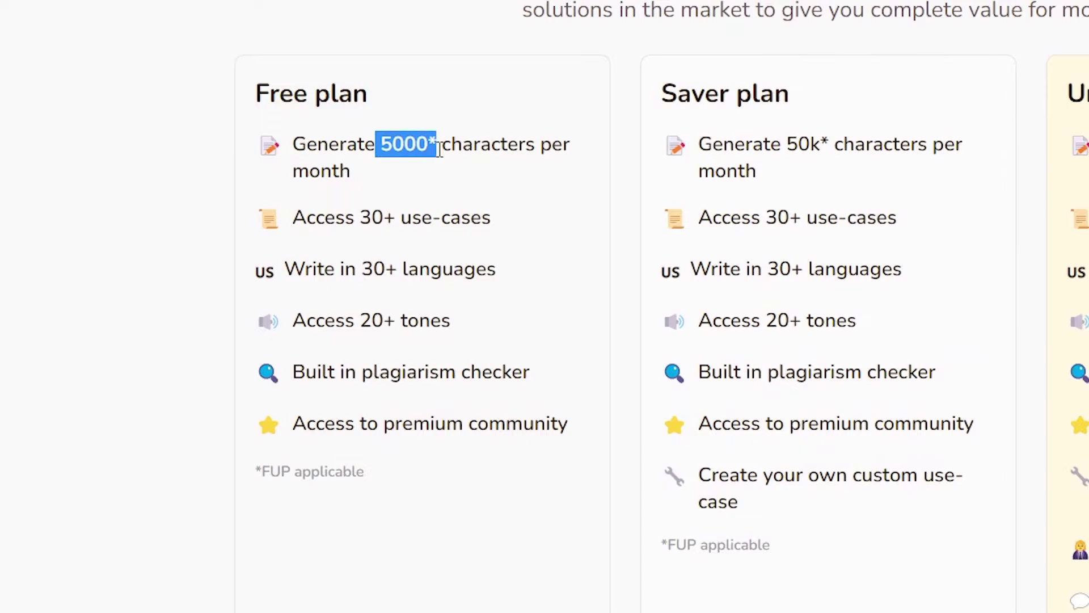
drag(487, 151, 528, 173)
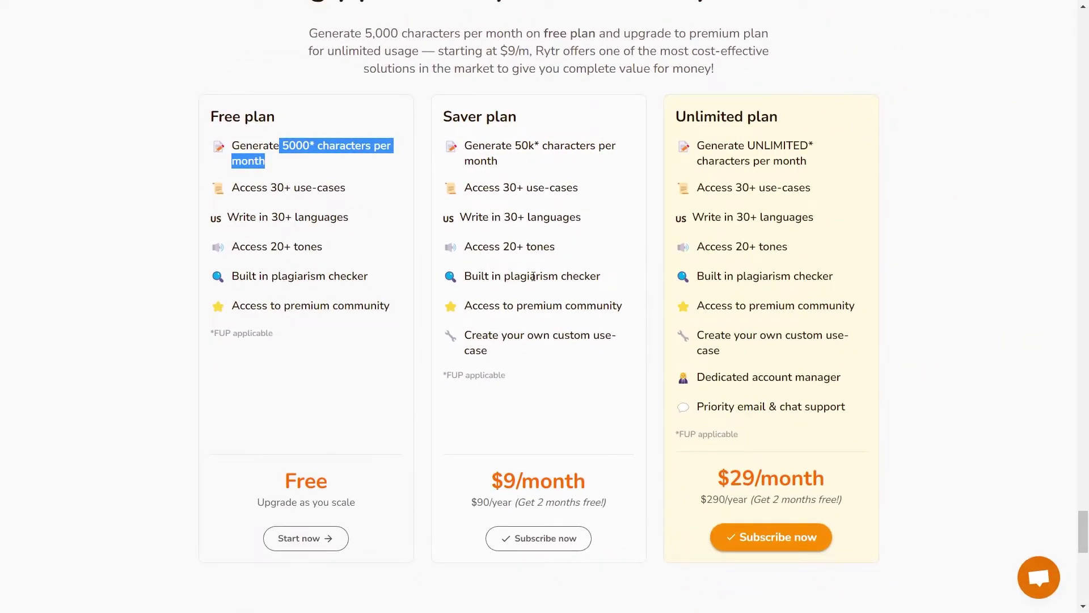
click(958, 239)
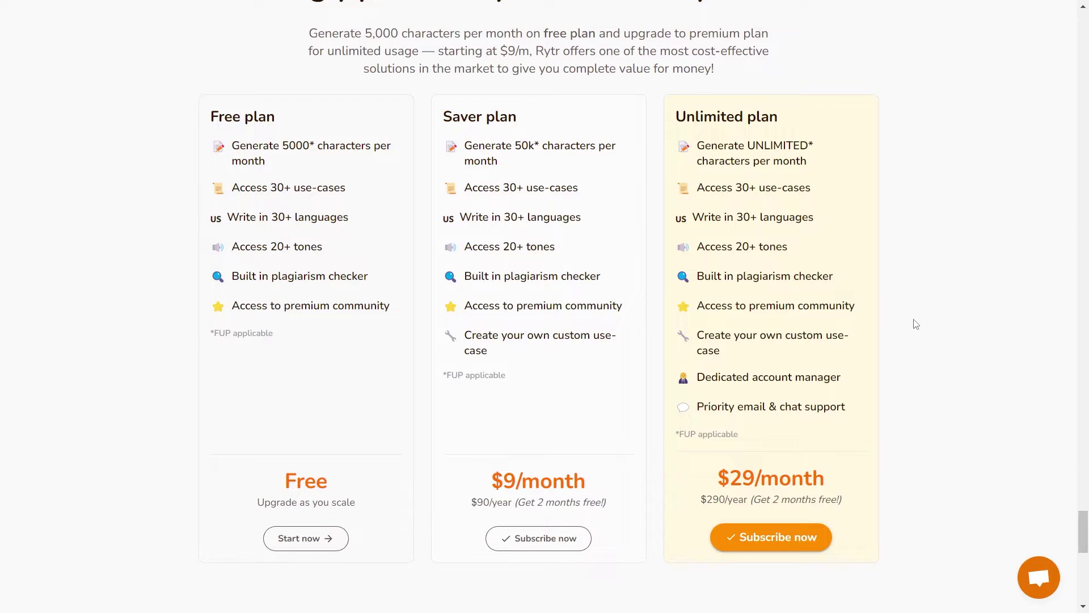
scroll(905, 330, up, 2)
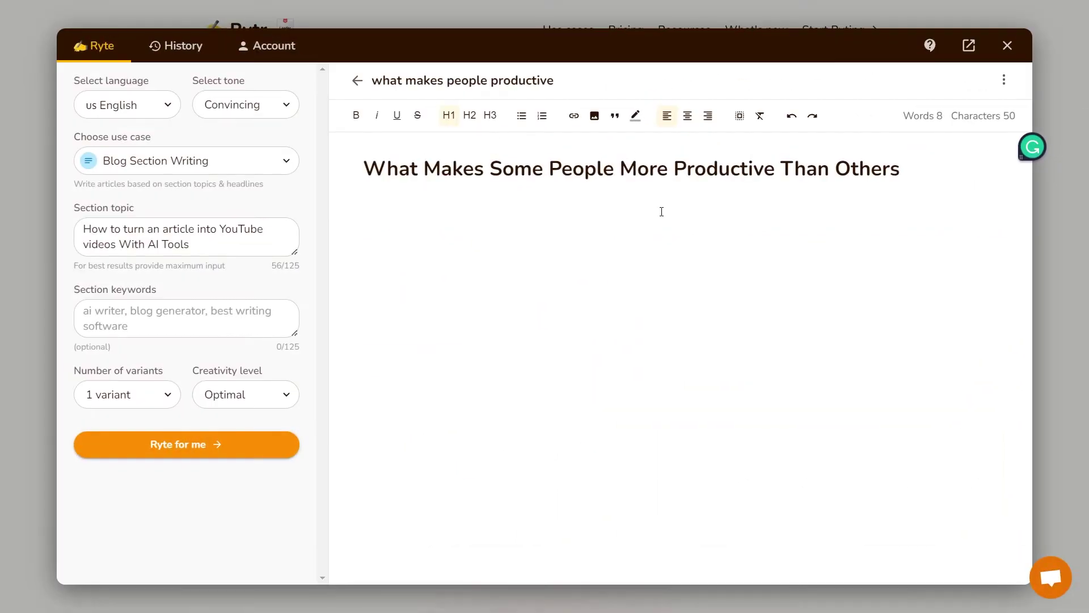
Copy the Harvard Business Review paragraph beginning "We've learned a lot about personal productivity" and paste it below the headline in the Rytr document.
triple_click(374, 173)
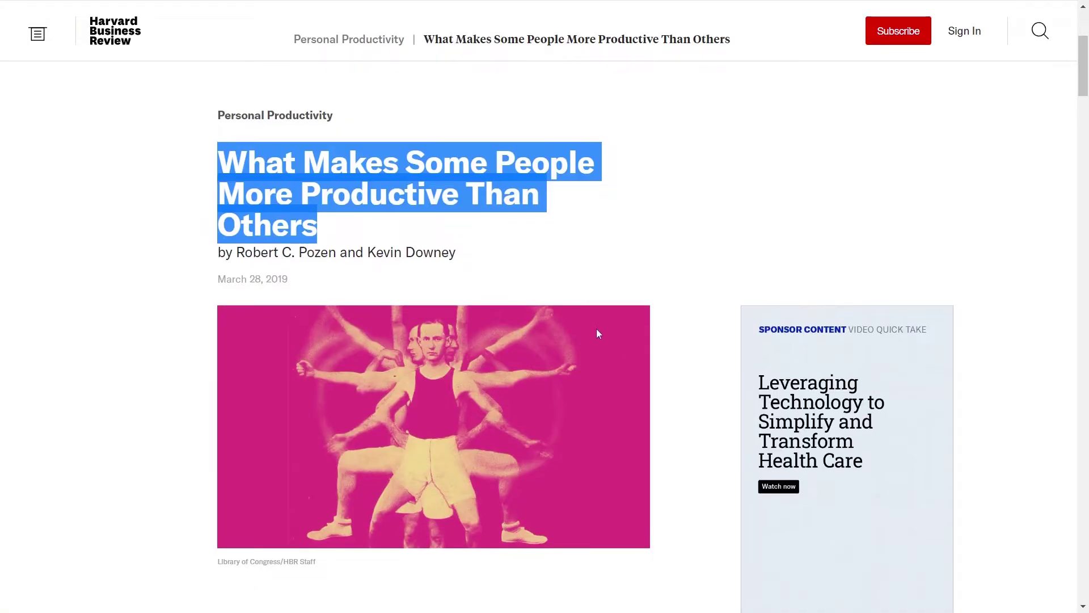
scroll(597, 330, down, 8)
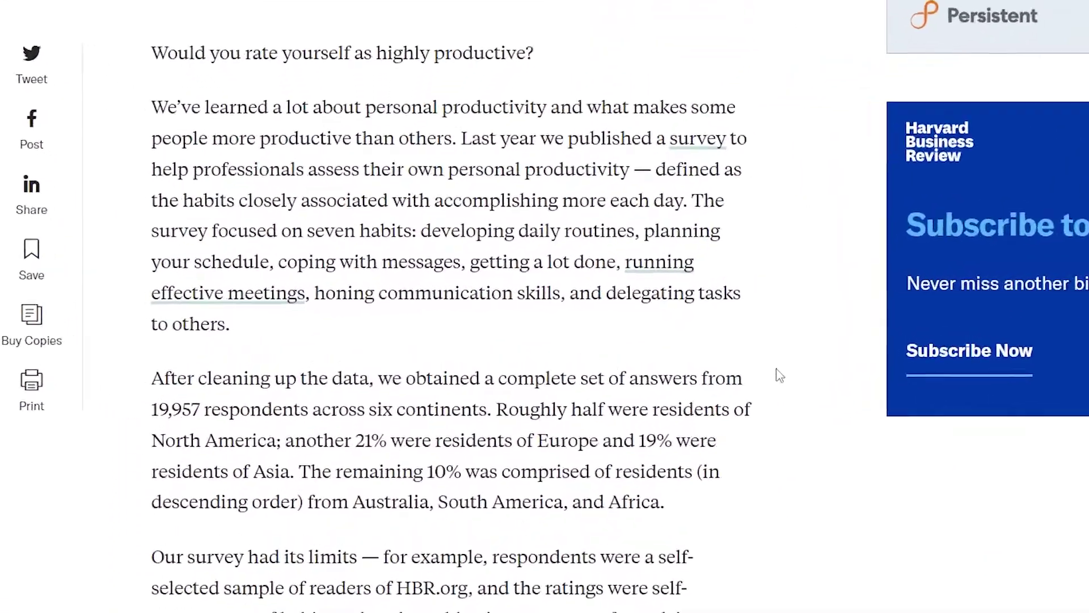
triple_click(455, 406)
right_click(381, 331)
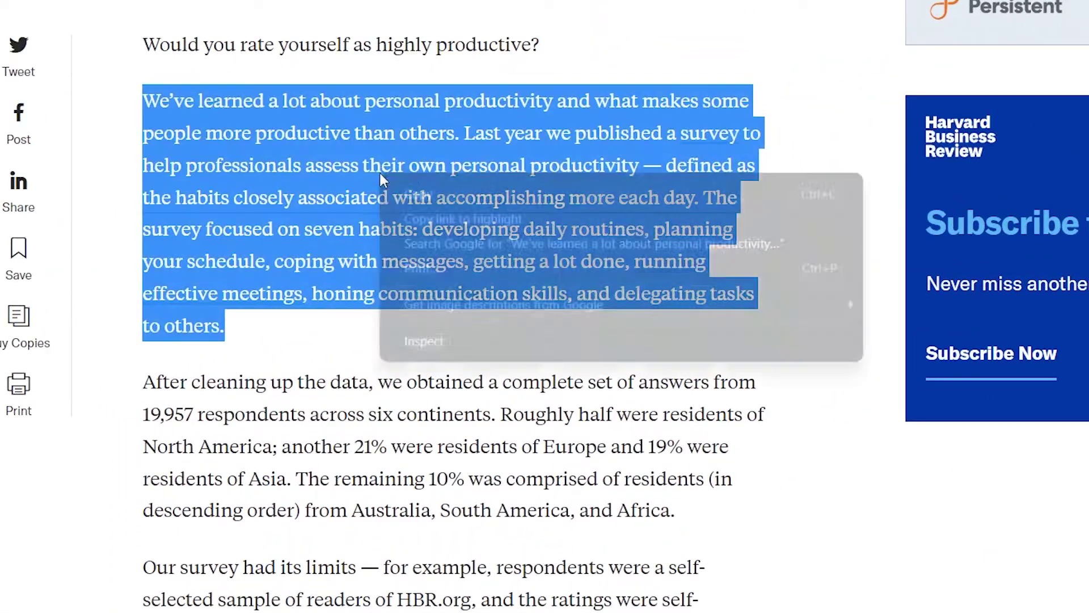
click(478, 193)
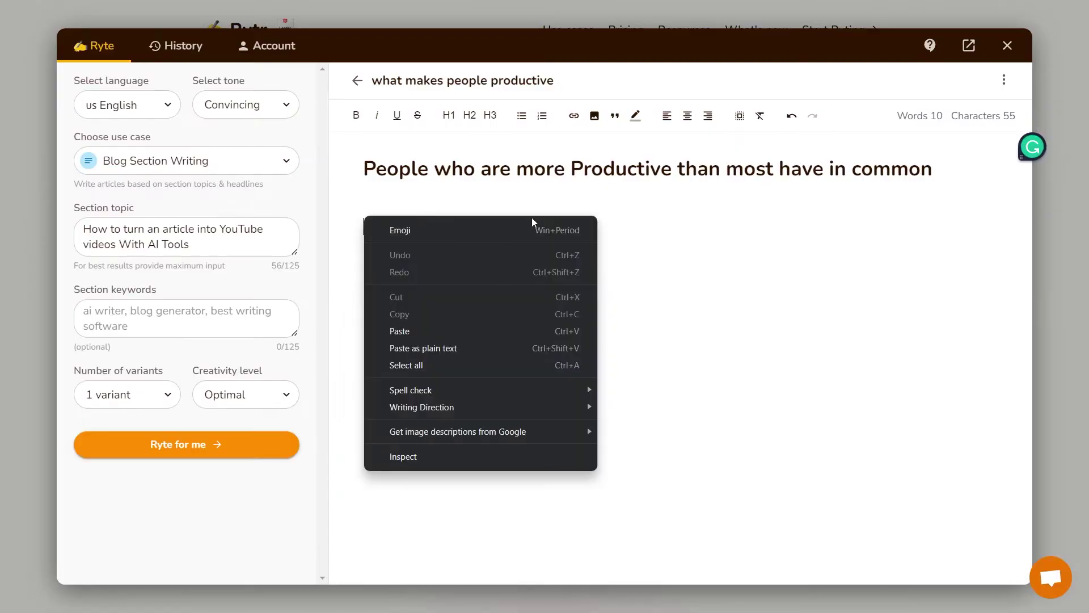
click(409, 331)
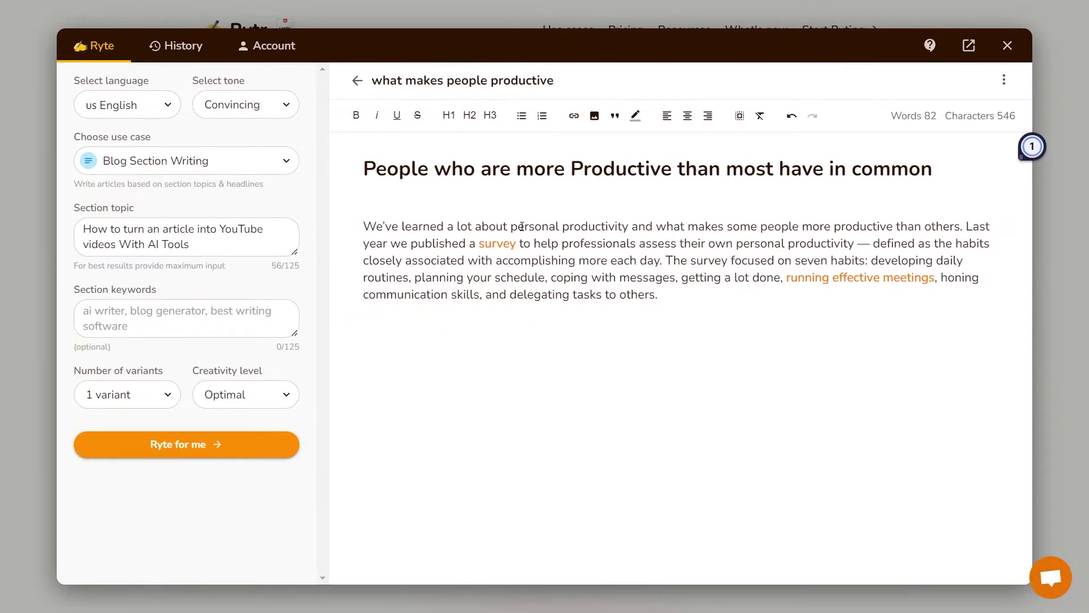
Rephrase the paragraph's opening sentence with the AI, and rephrase the added sentence "Here are the things that set them apart.".
drag(369, 222, 959, 217)
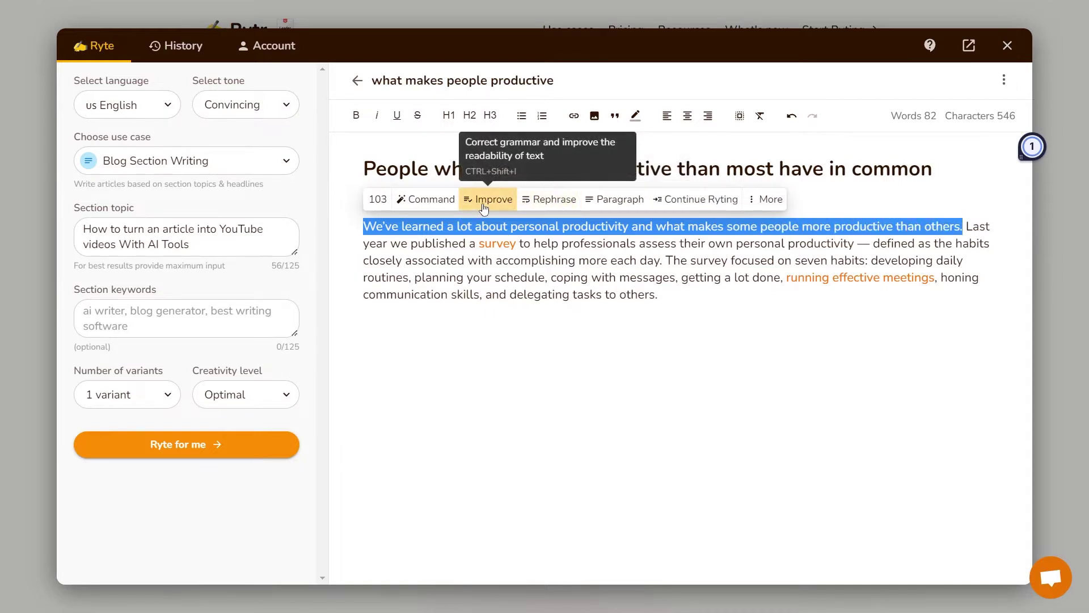
click(552, 207)
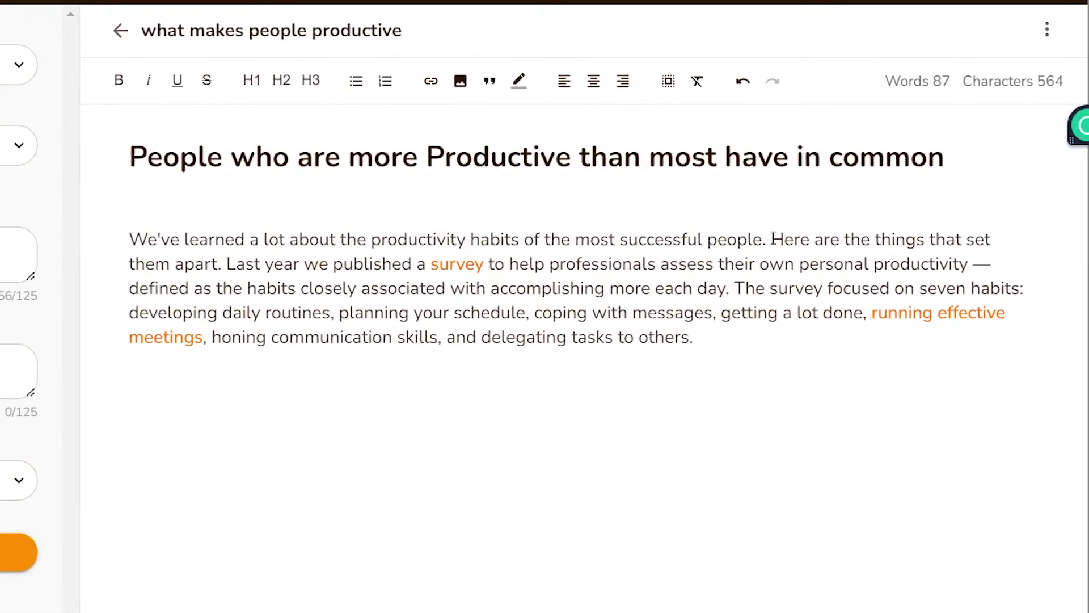
drag(771, 248, 226, 253)
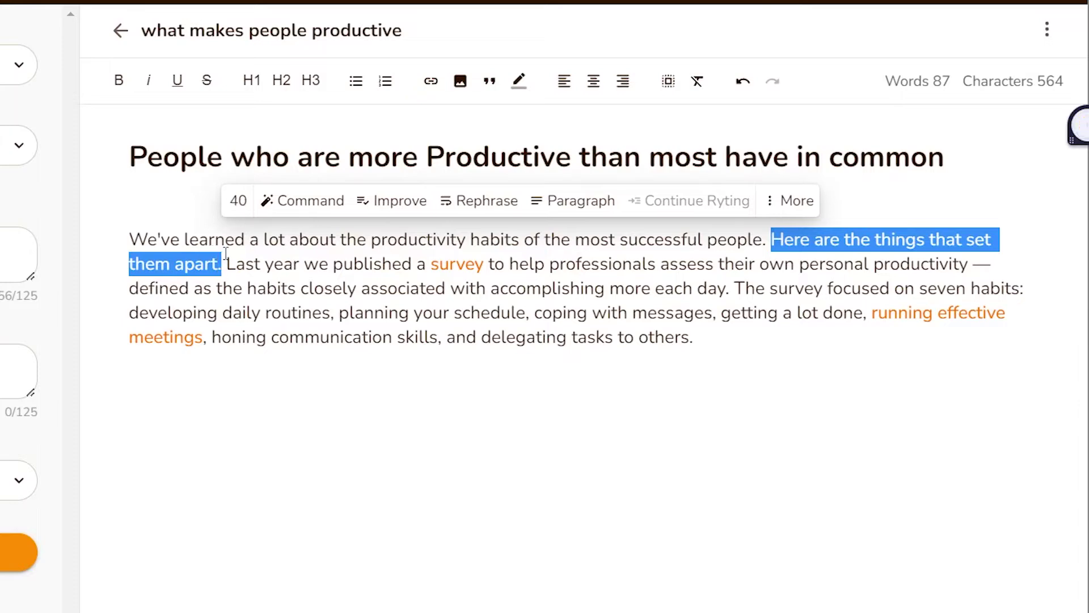
click(482, 202)
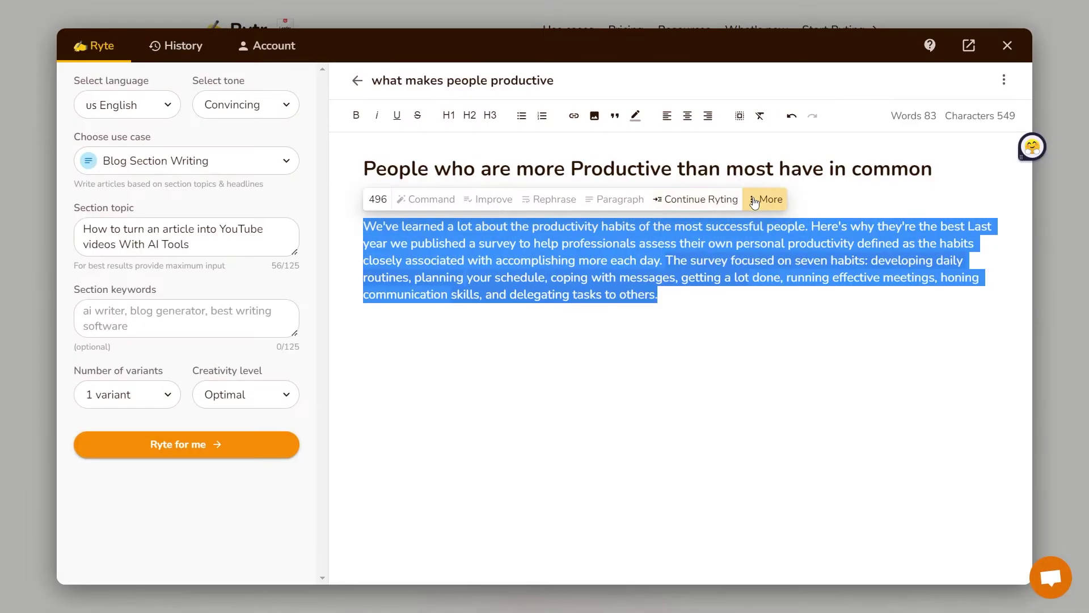
Check the selected paragraph for plagiarism and close the plagiarism result.
click(754, 202)
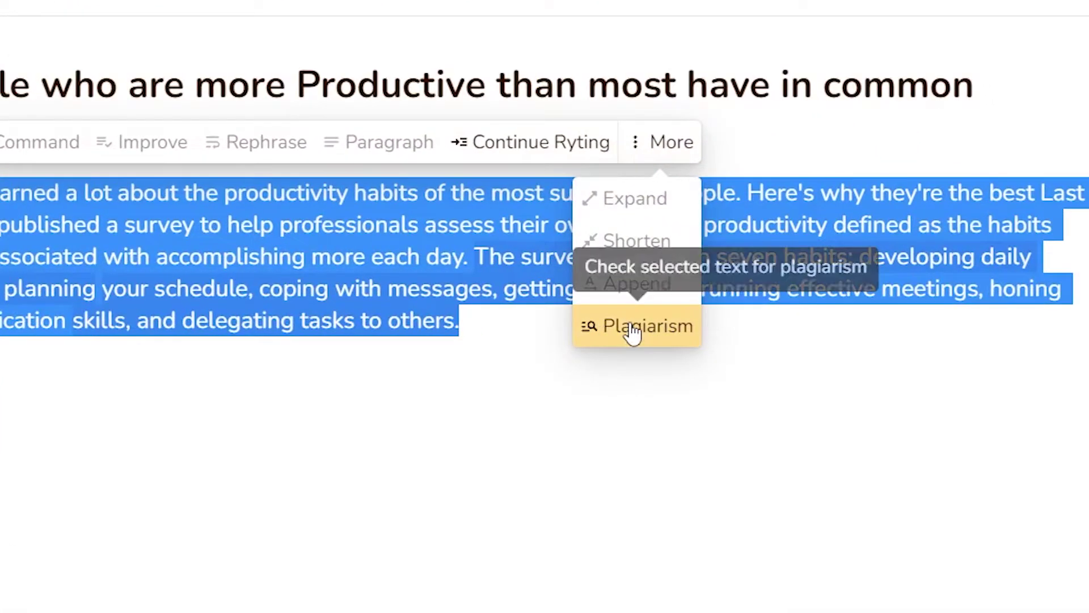
click(634, 330)
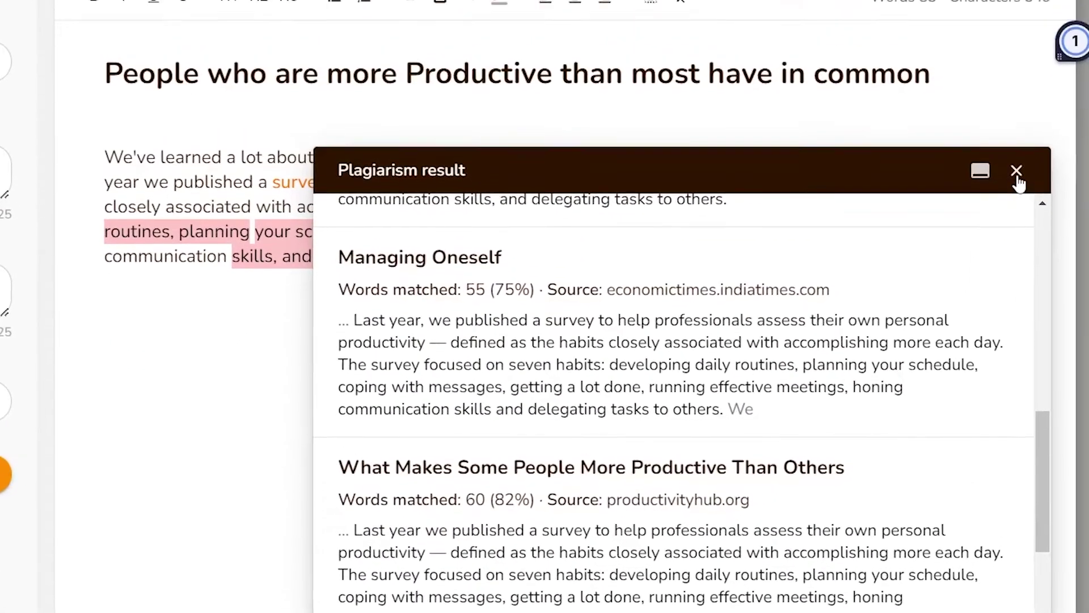
click(1018, 103)
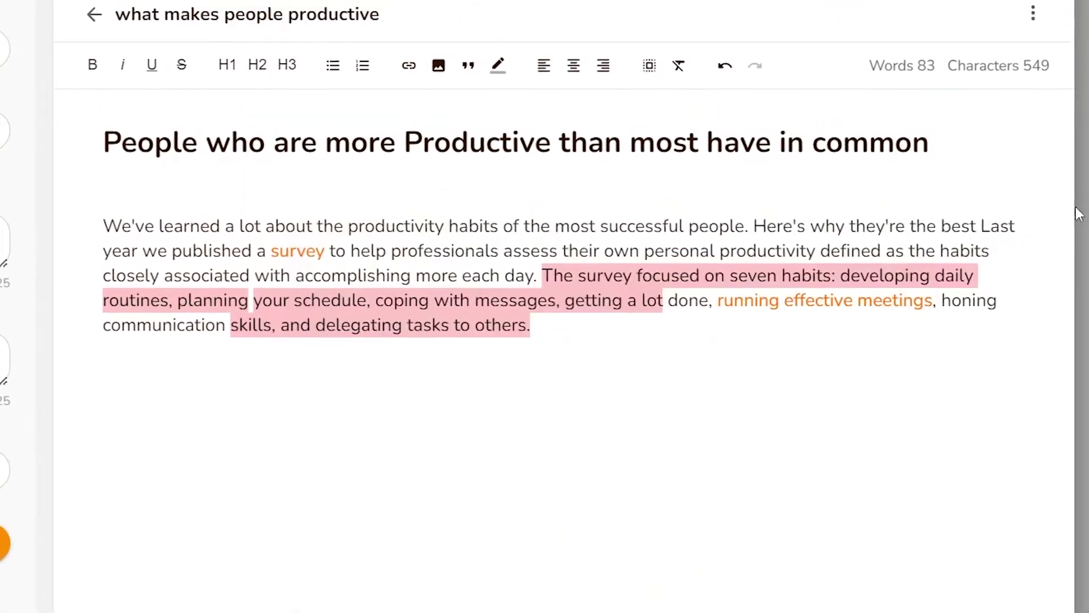
Rephrase the paragraph's closing sentences beginning "The survey focused on seven habits" and review the rest of the document.
drag(542, 284, 671, 301)
drag(672, 302, 703, 325)
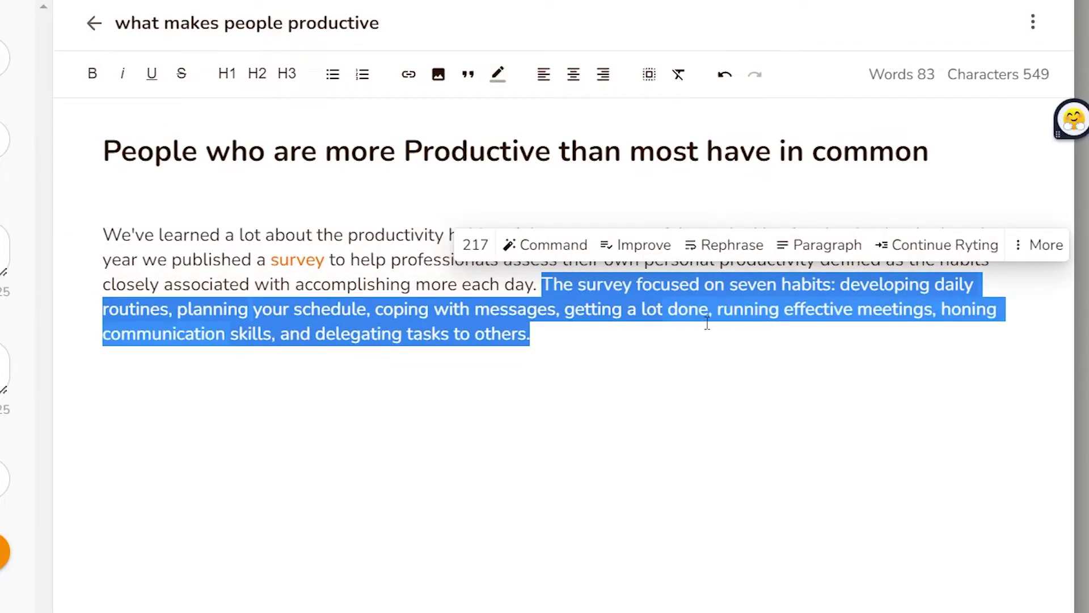
click(732, 244)
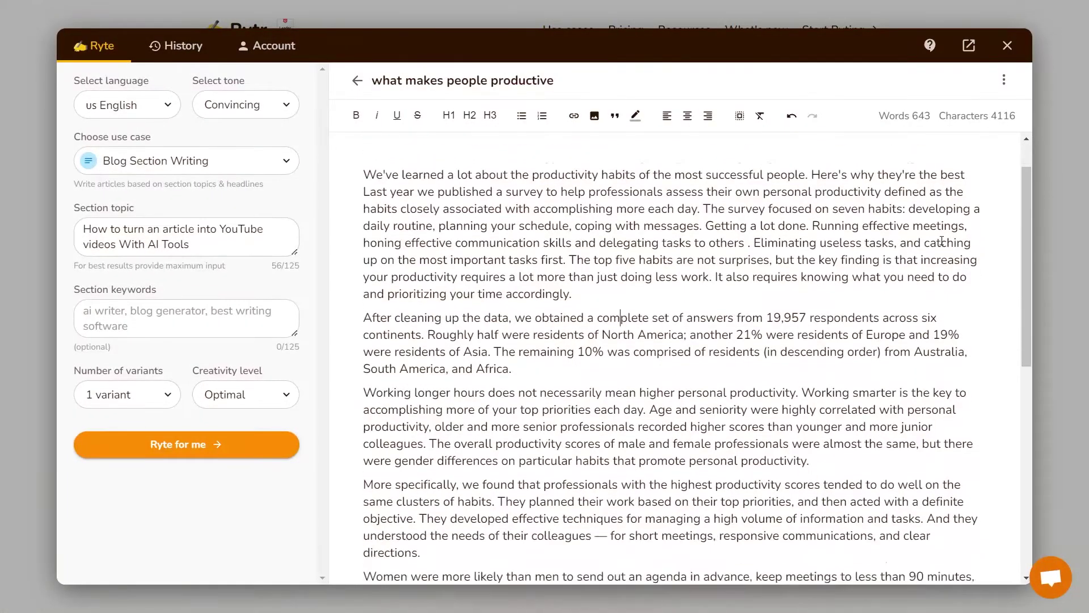
scroll(942, 241, down, 2)
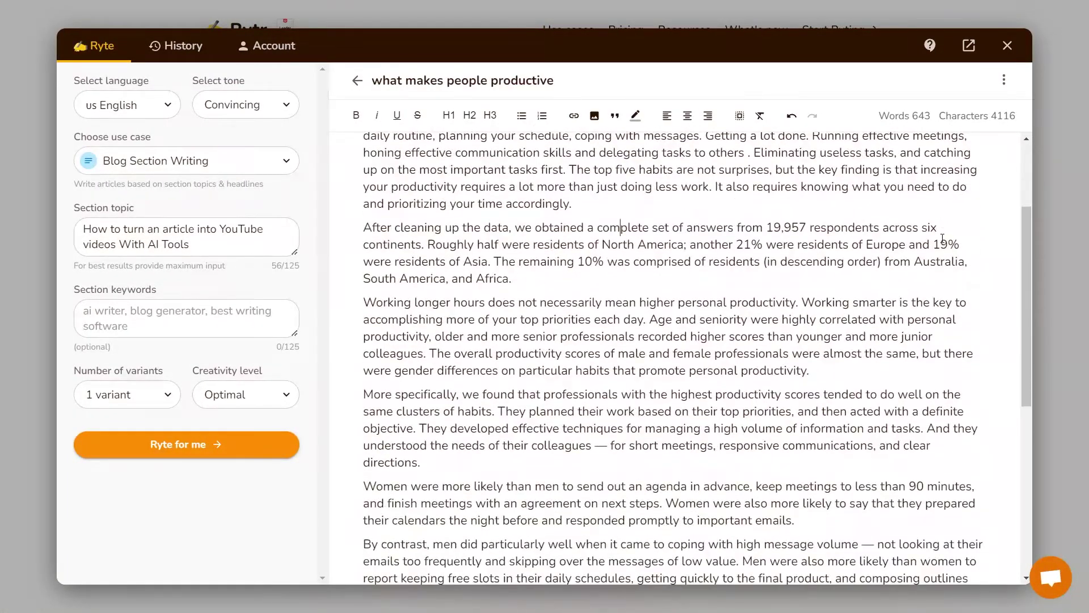
scroll(943, 235, down, 6)
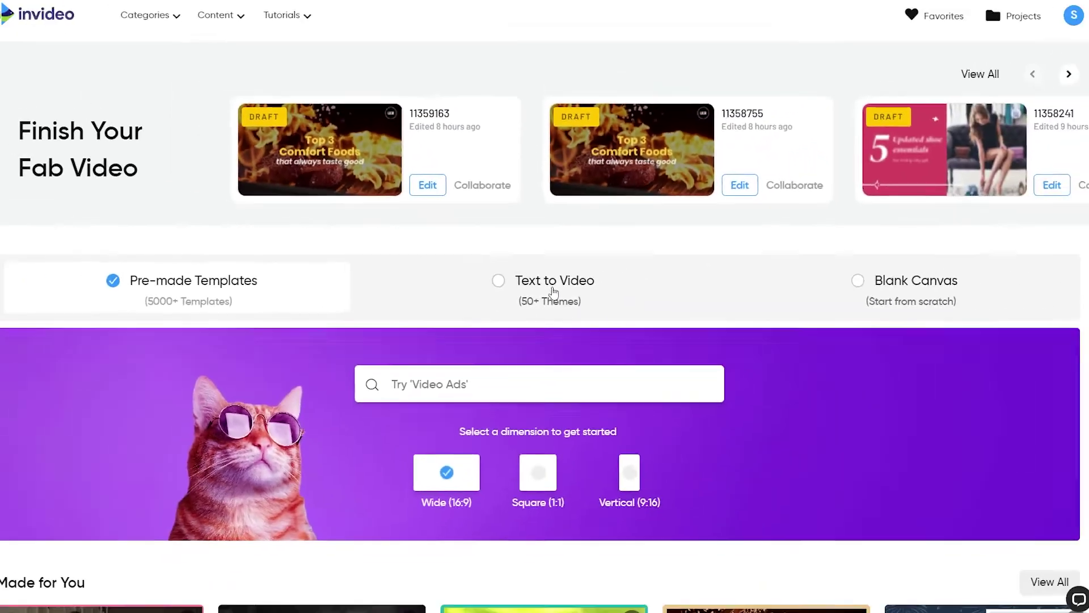
In InVideo, choose Text to Video and use the Standard Business Presentation template in Wide (16:9) format.
click(693, 265)
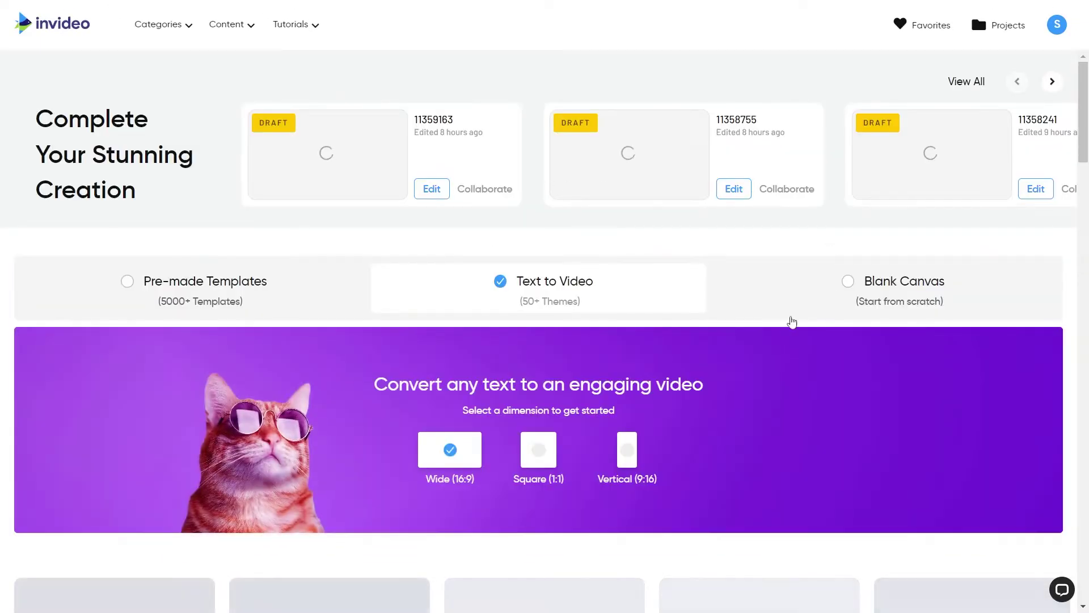
scroll(727, 298, down, 3)
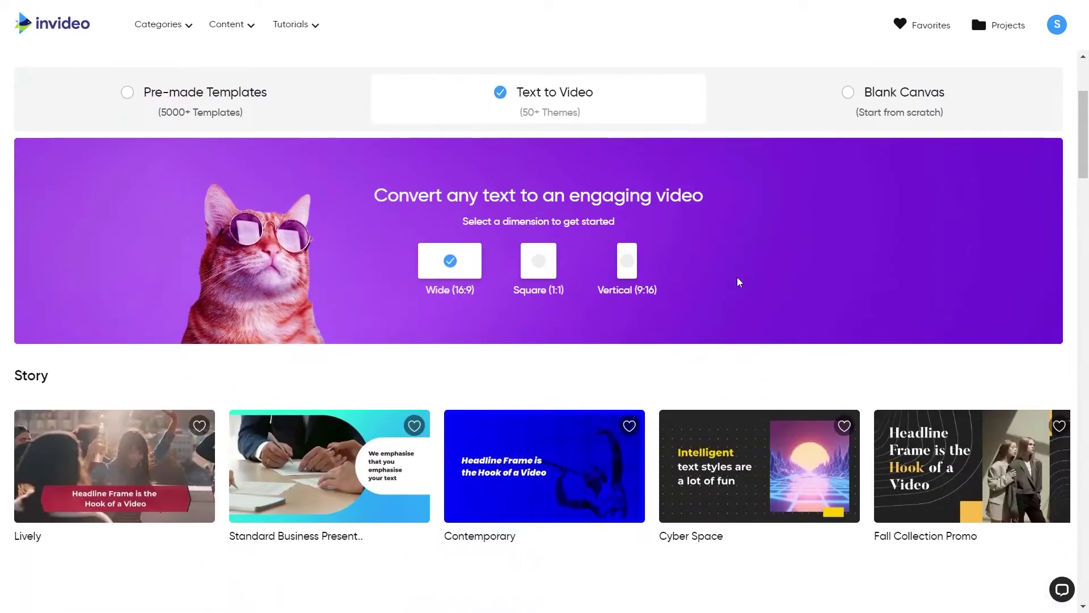
scroll(738, 280, down, 2)
click(329, 370)
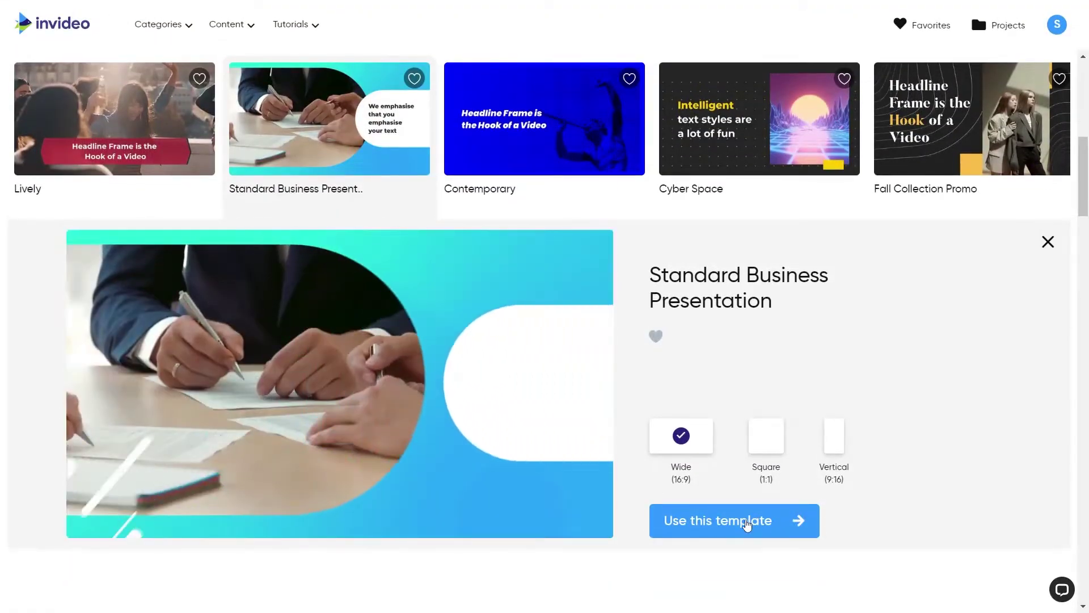
click(747, 523)
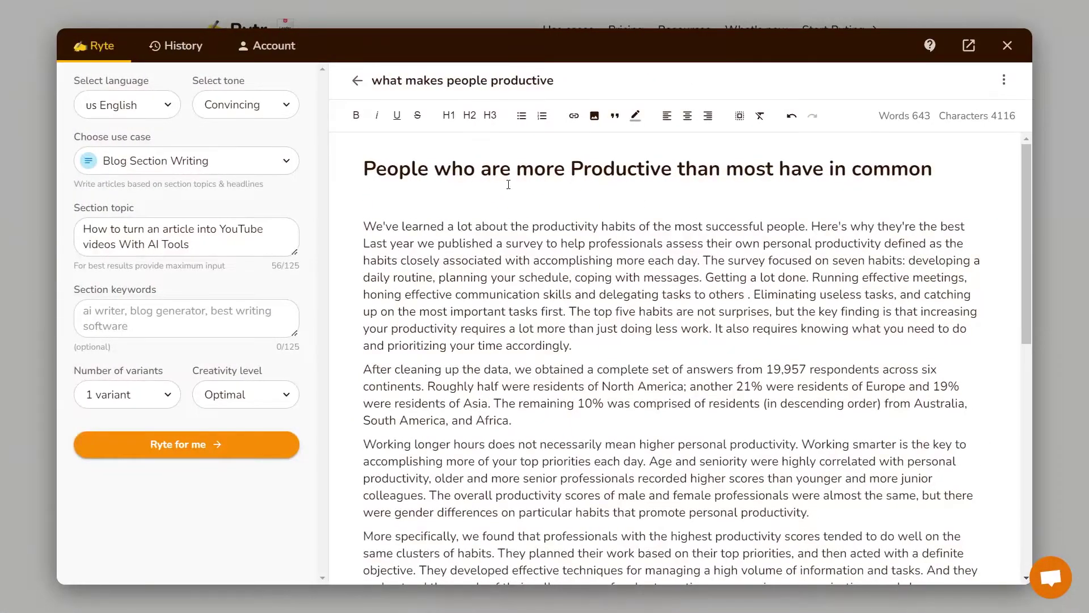
Enter "People who are more Productive than most have in common" as the script headline, paste the rewritten article as the story and submit it.
drag(367, 177, 940, 185)
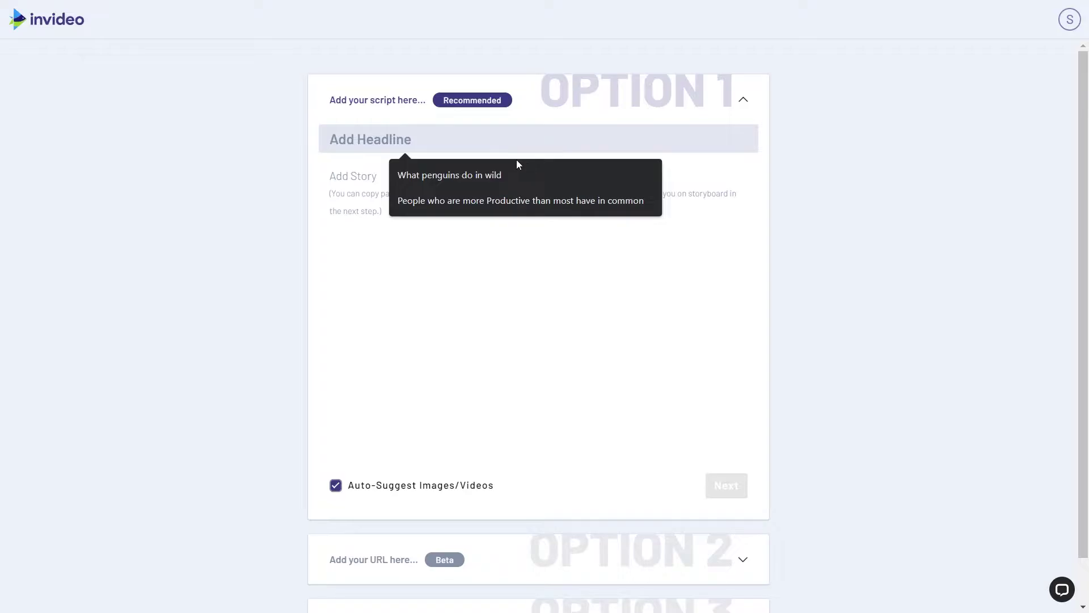
text(People who are more Productive than most have in common)
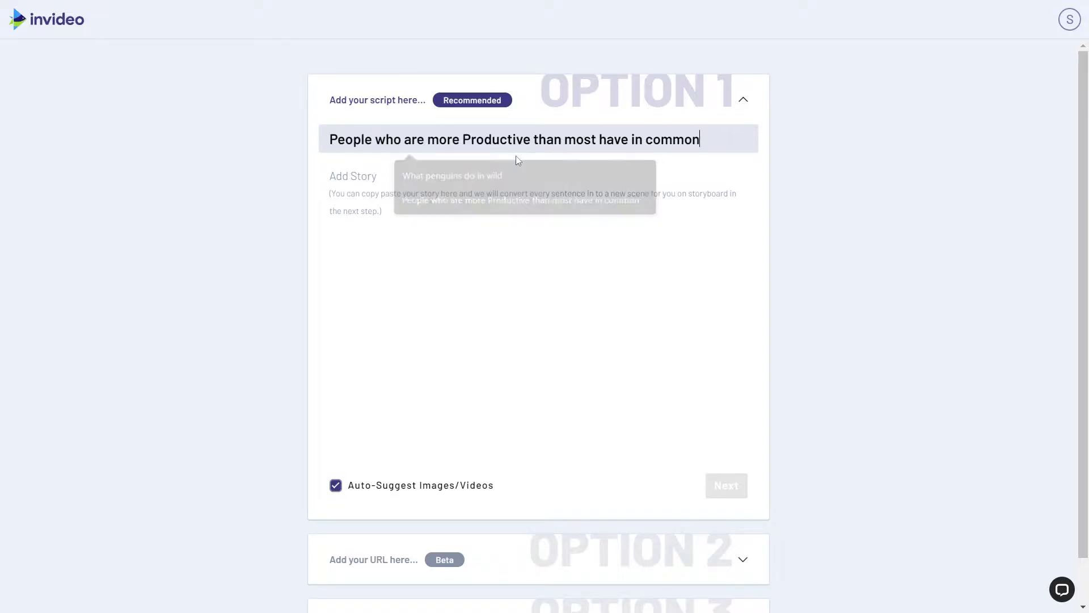
click(598, 250)
key(ctrl+v)
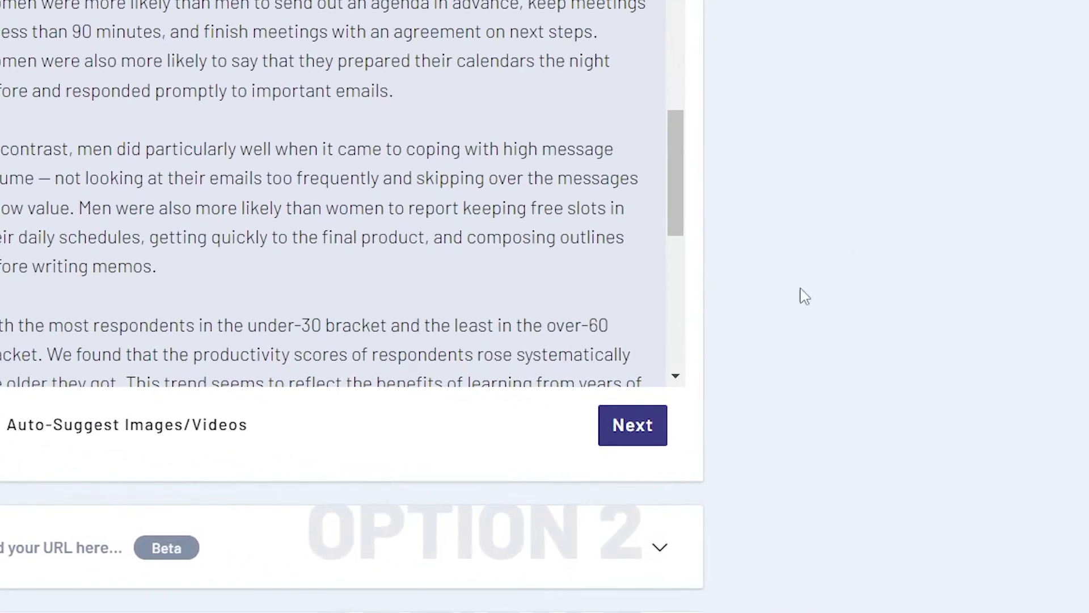
click(617, 423)
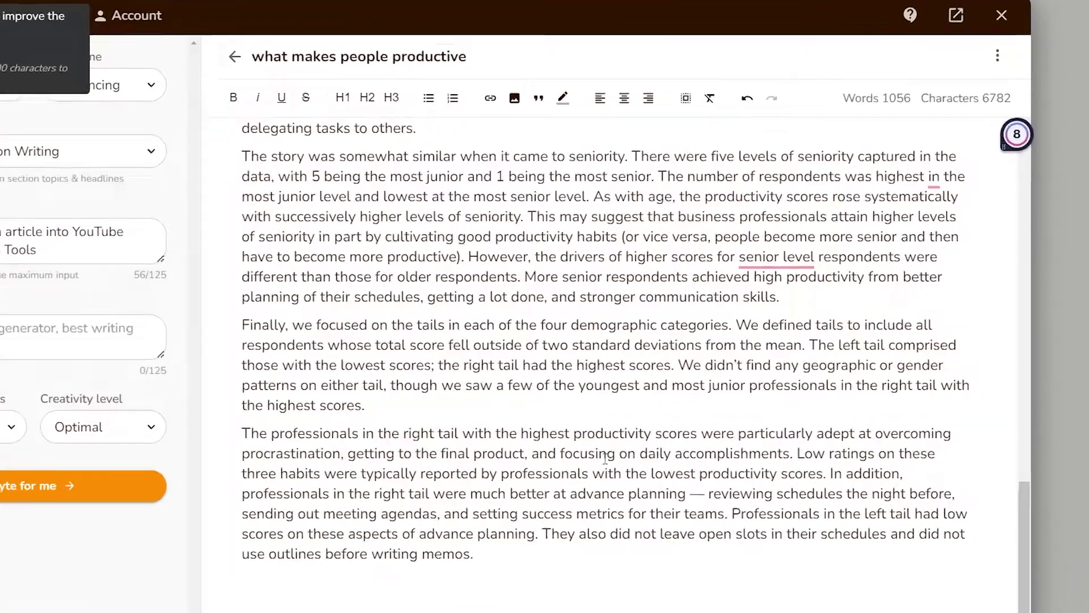
Look over the full article text in the Rytr document, and let InVideo rearrange the overlong script text.
scroll(567, 341, up, 5)
scroll(540, 493, up, 4)
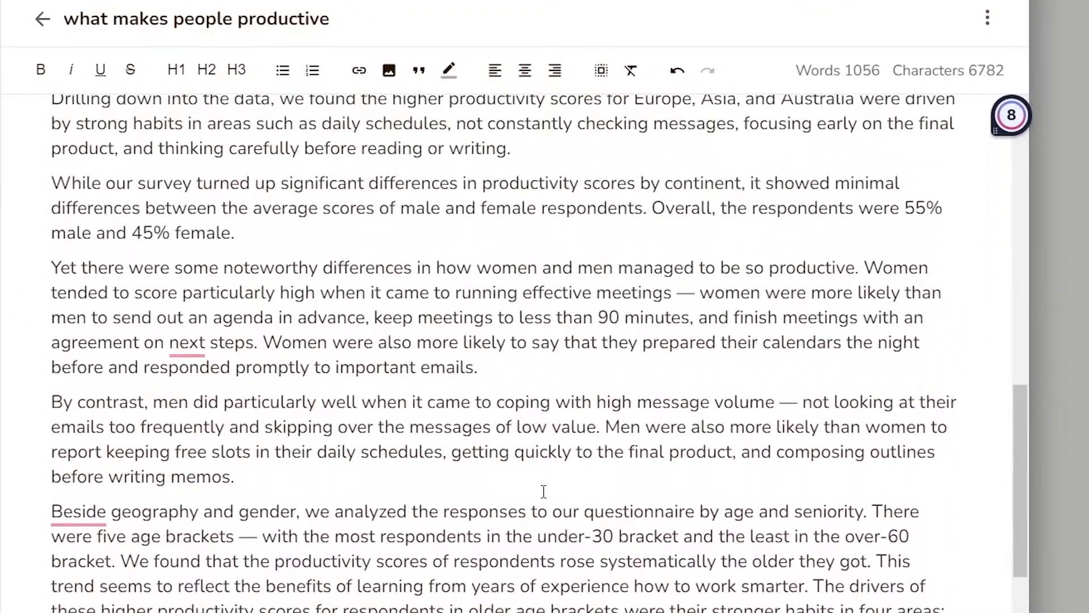
scroll(544, 491, up, 6)
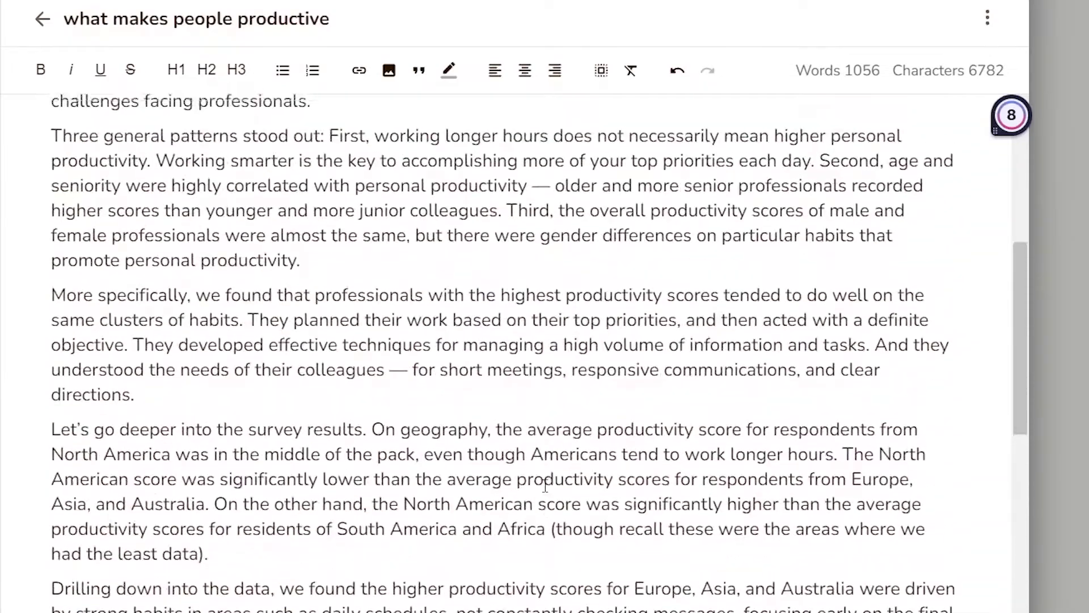
scroll(546, 485, up, 6)
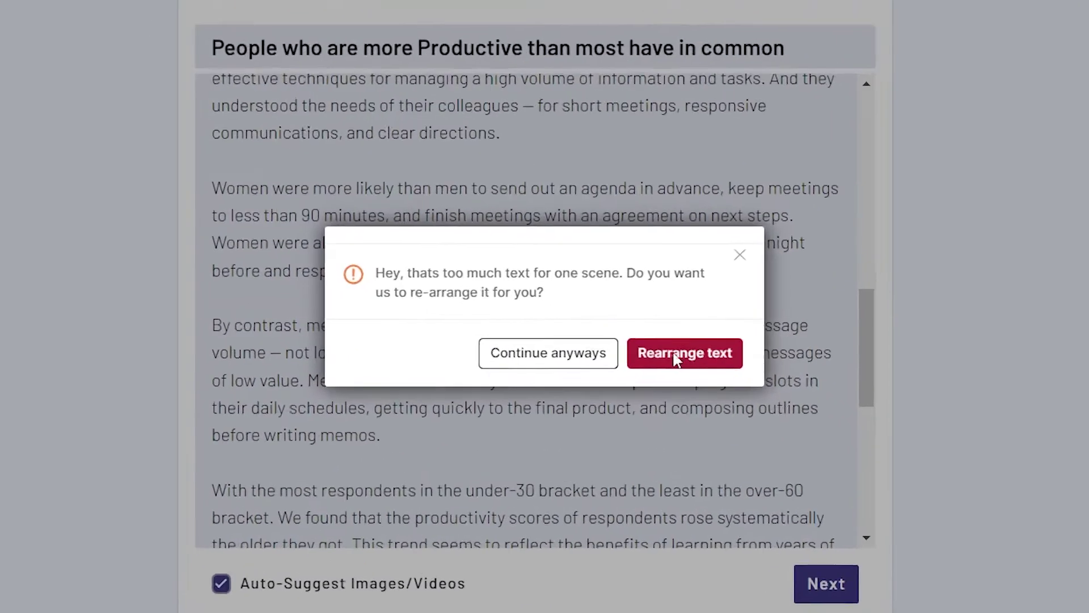
click(628, 339)
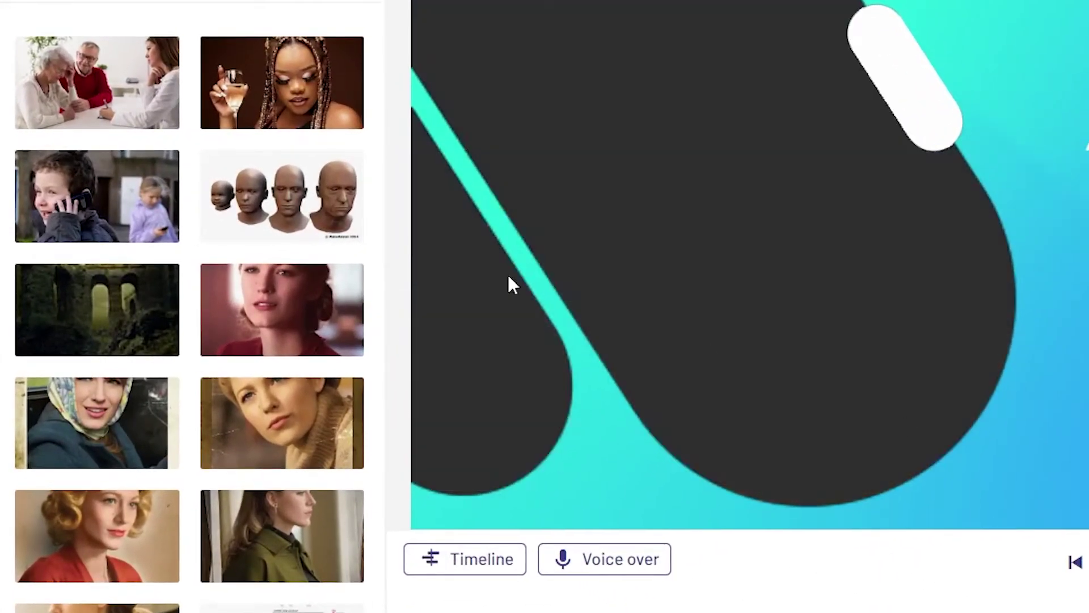
Search the Bing images for "proffesional" and place the photo of the suited man writing at a desk in scene 17's picture area.
mouse_move(112, 534)
drag(512, 417, 703, 274)
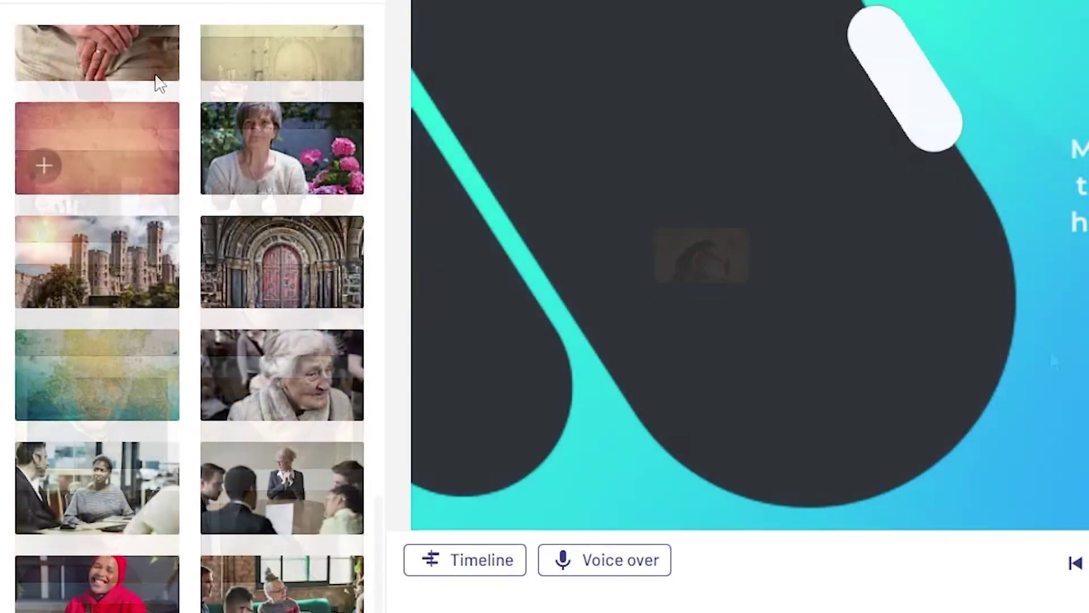
drag(192, 59, 31, 70)
text(p)
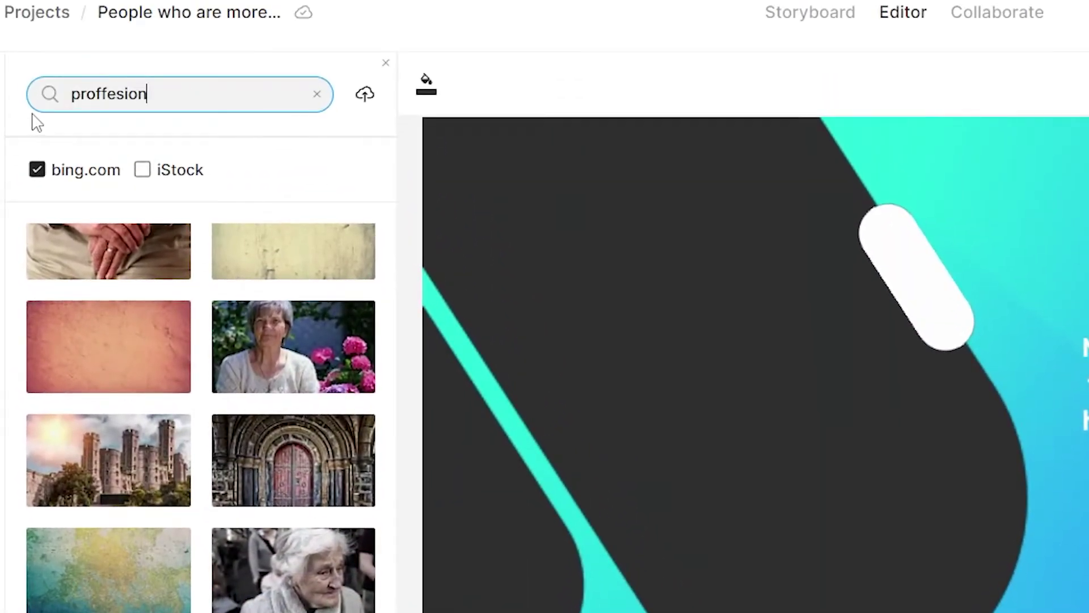
text(roffesion)
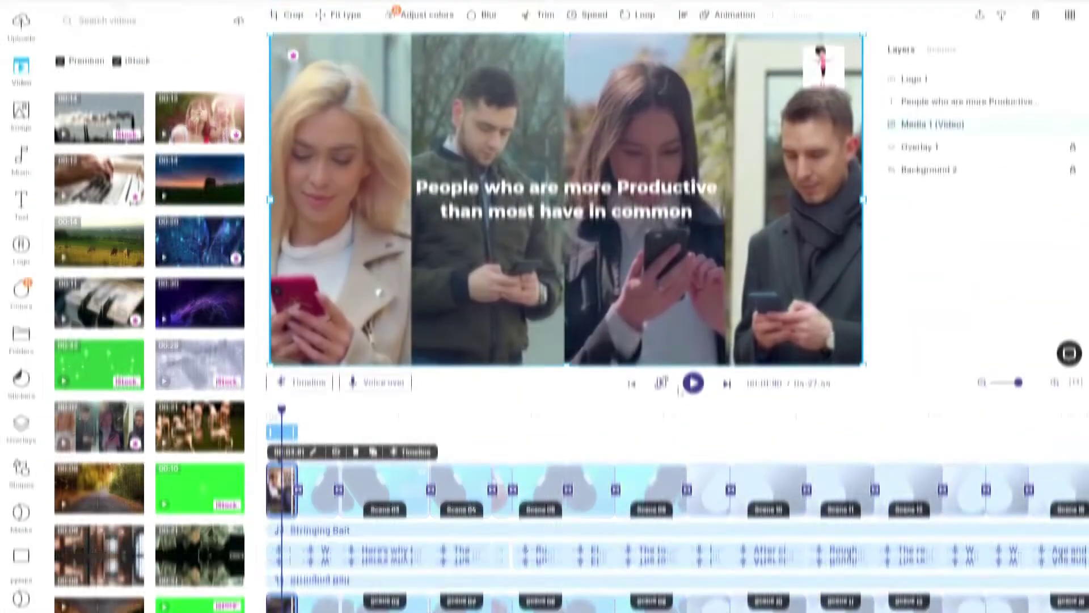
click(691, 382)
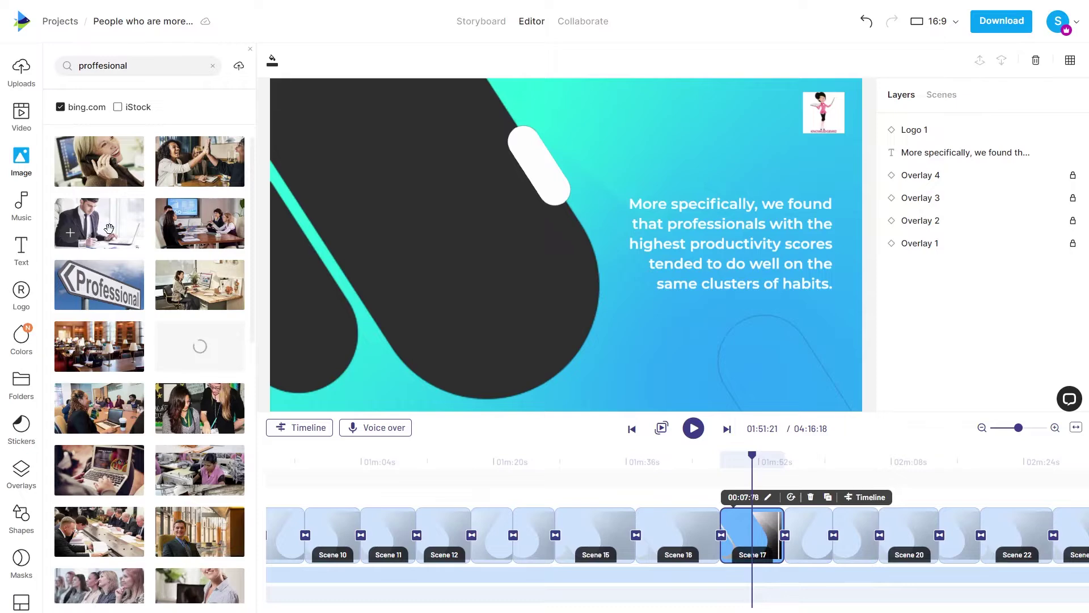
drag(109, 228, 341, 250)
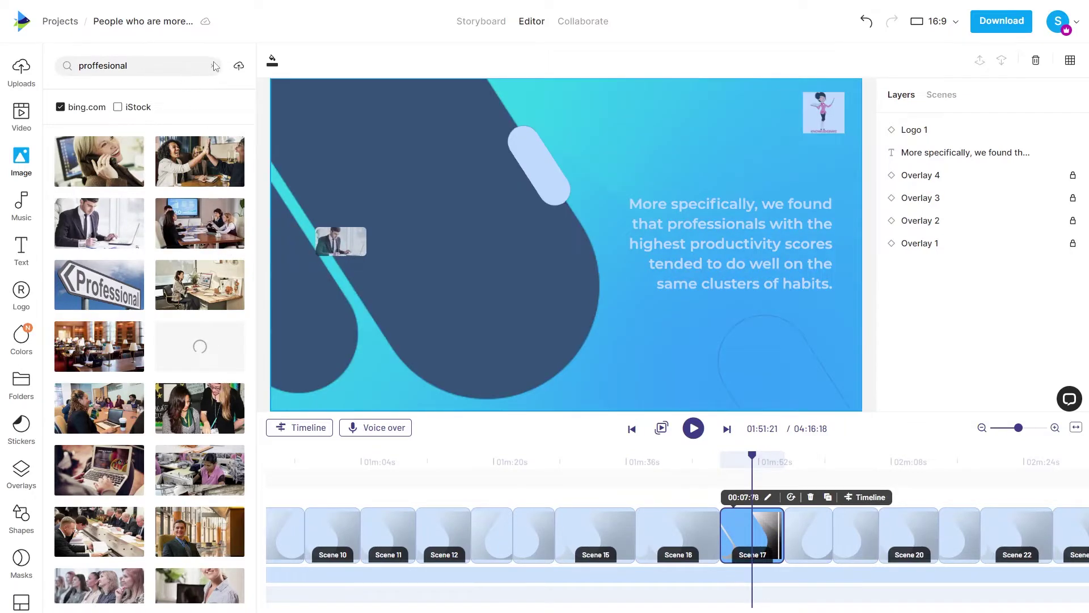
drag(540, 238, 466, 237)
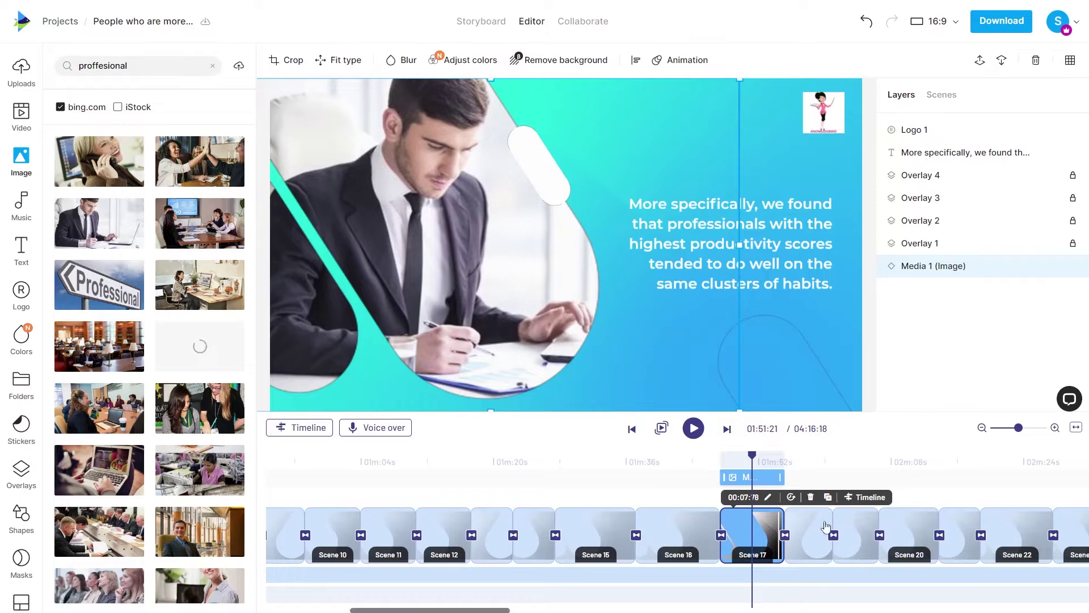
Select the scene after scene 17, and open the export resolution choices for the video.
click(807, 538)
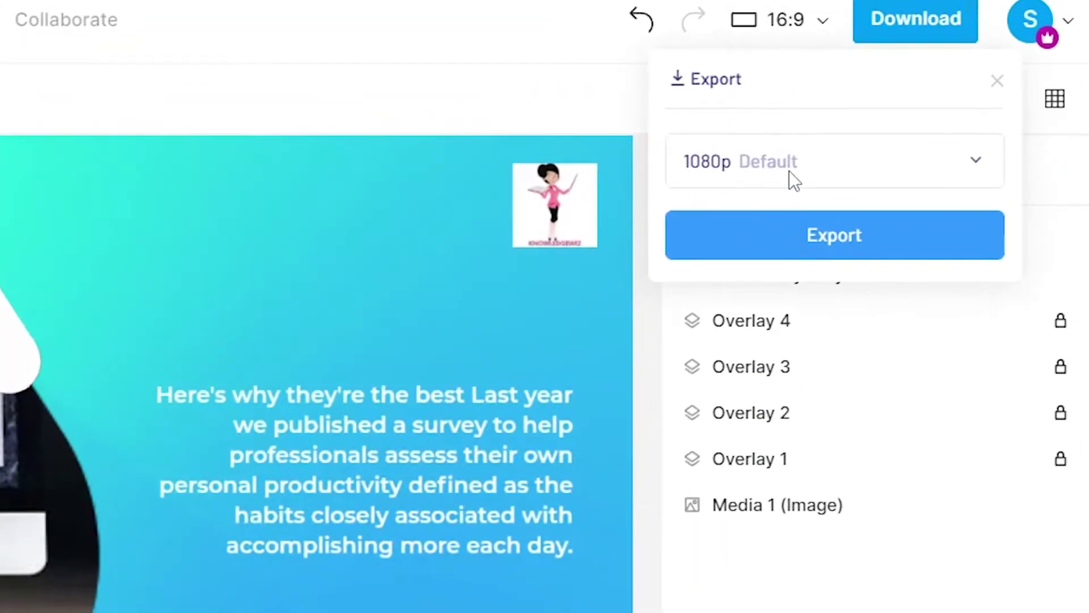
click(790, 173)
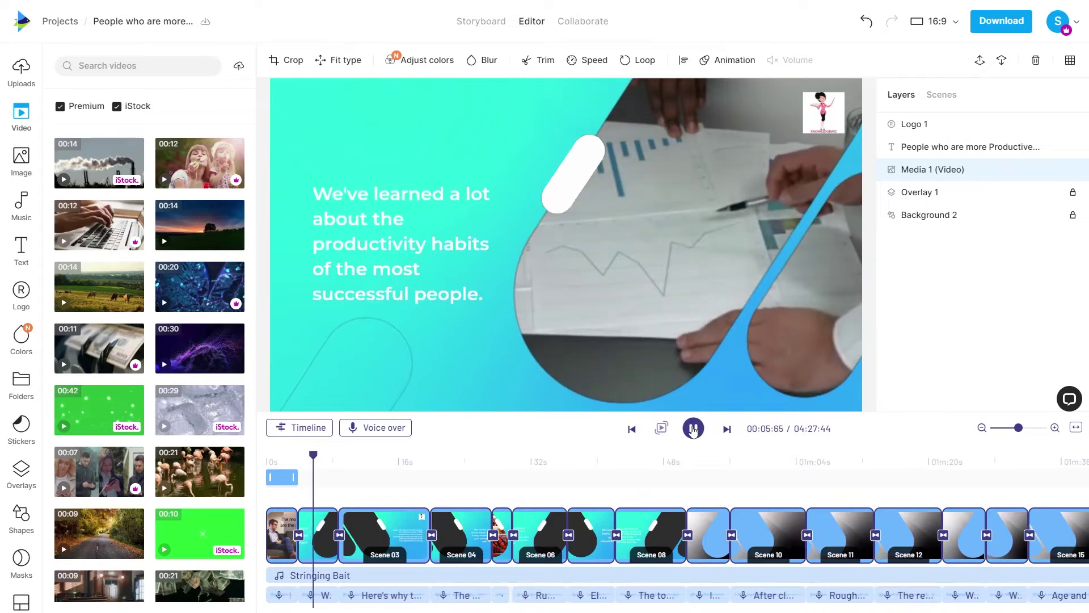
Stop the preview, return the playhead to the beginning of the timeline and play the video from there.
click(693, 430)
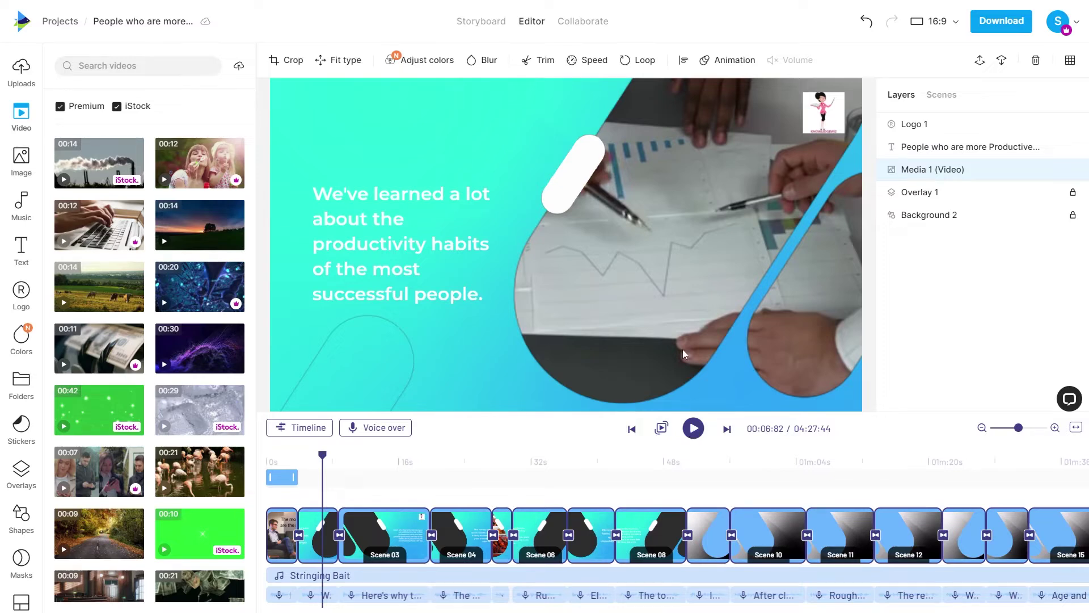
drag(322, 455, 266, 456)
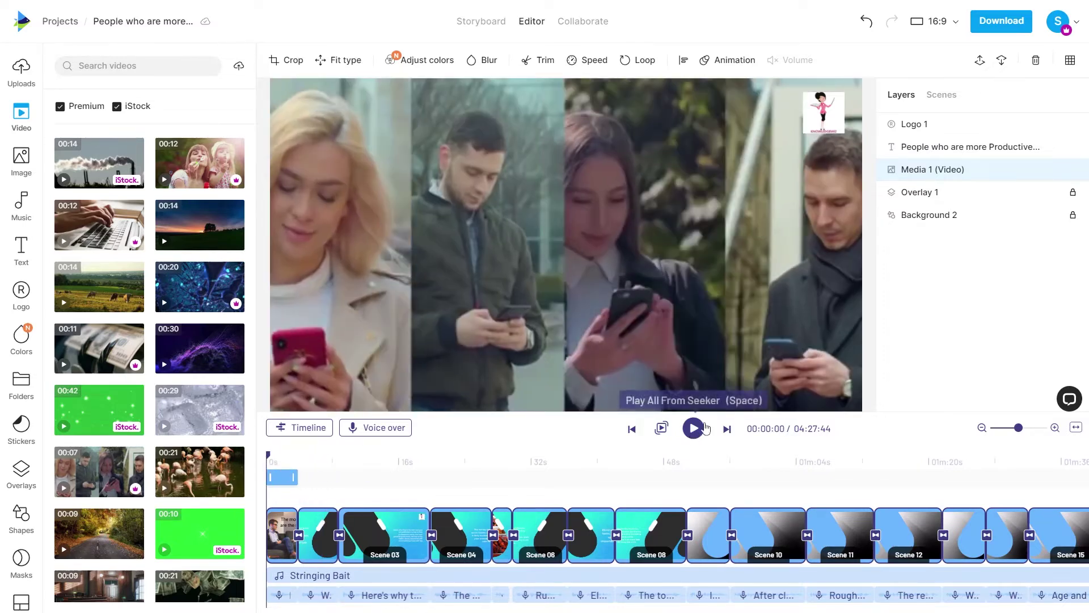
click(695, 428)
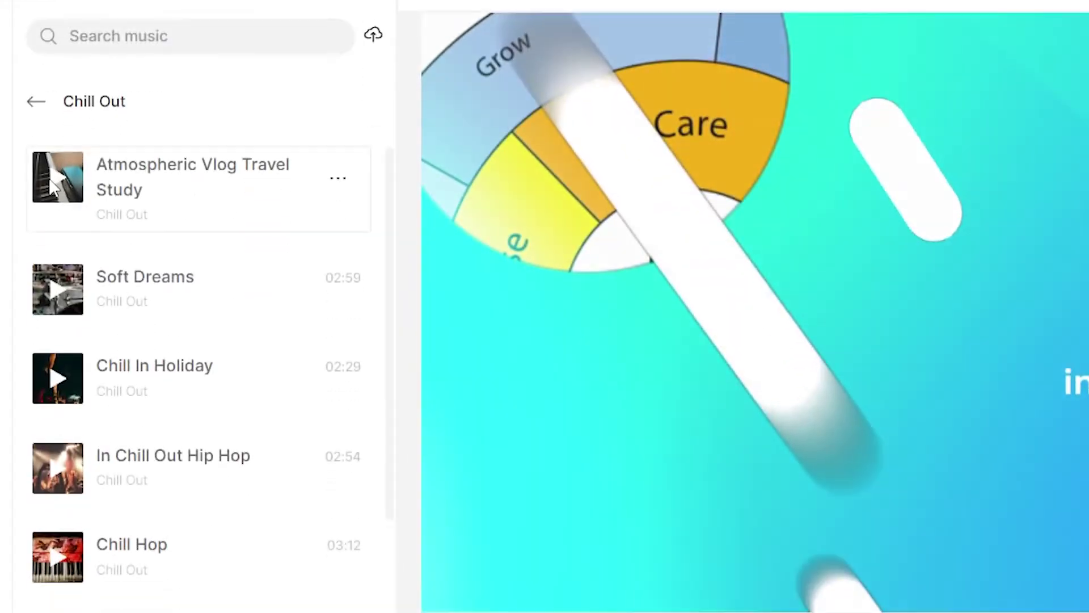
Preview the Chill Out track "Atmospheric Vlog Travel Study", set the background music volume to -27.6 dB and check it in playback.
click(79, 181)
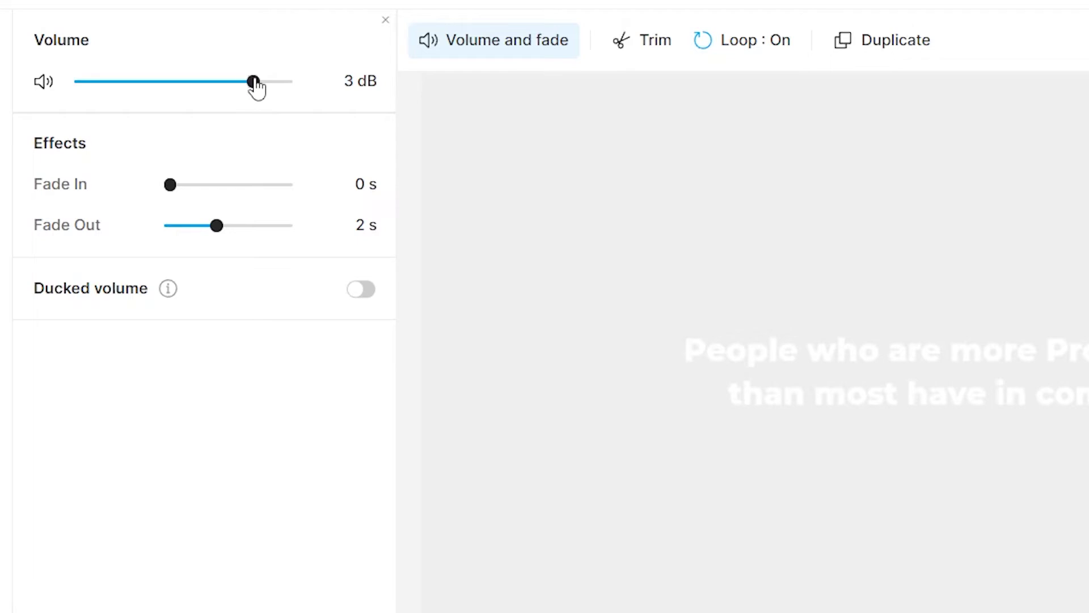
drag(256, 86, 169, 84)
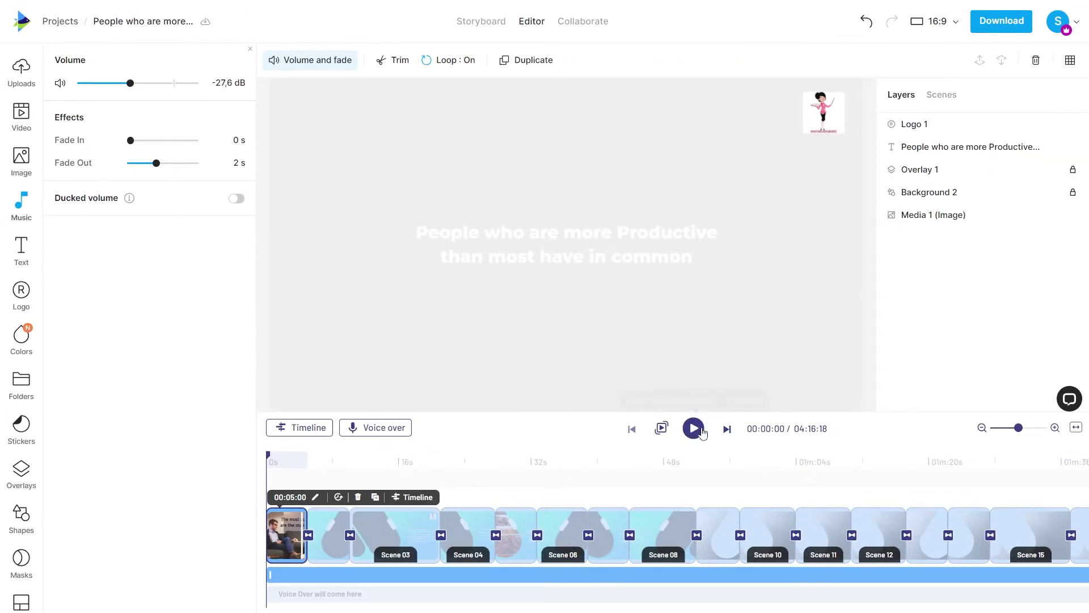
click(693, 429)
click(693, 429)
Choose Automated Text to Speech as the voice-over source for the video.
click(372, 428)
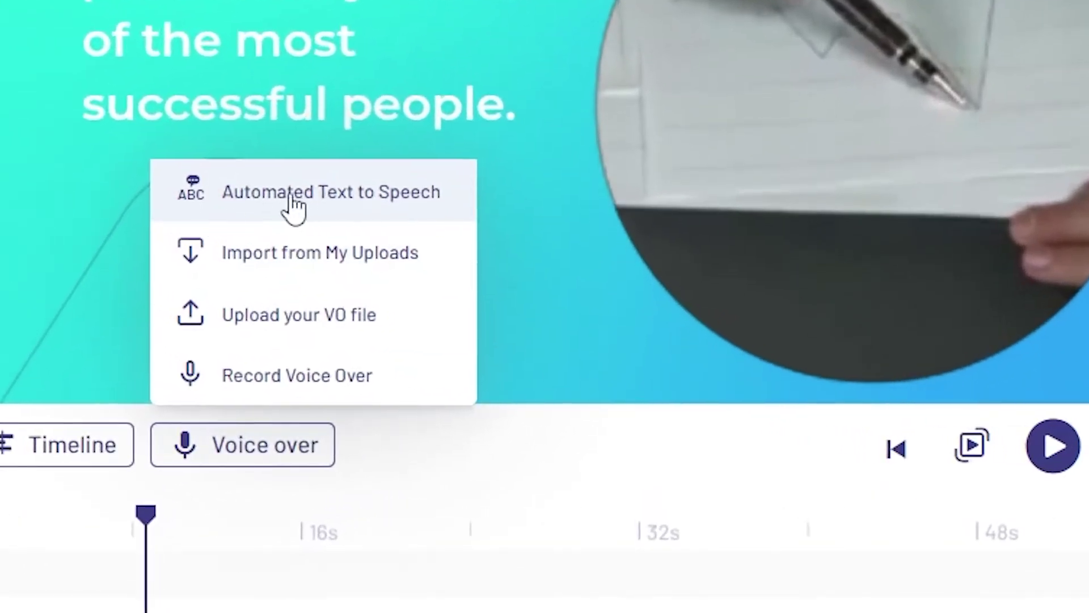
click(397, 207)
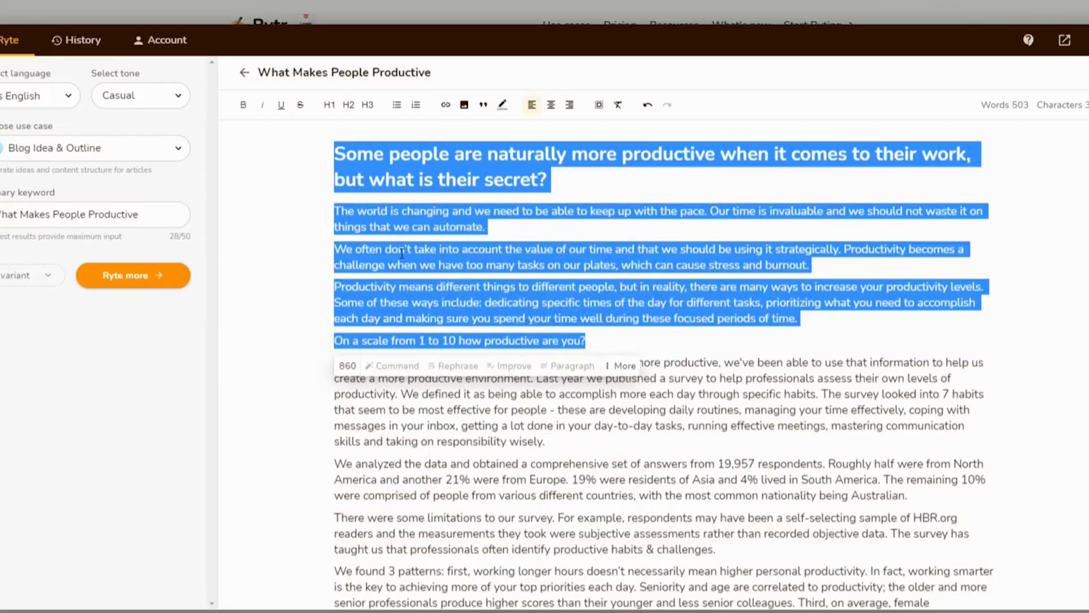
In Rytr, copy the selected article opening, from the heading through "On a scale from 1 to 10 how productive are you?", as narration text.
right_click(401, 255)
click(434, 301)
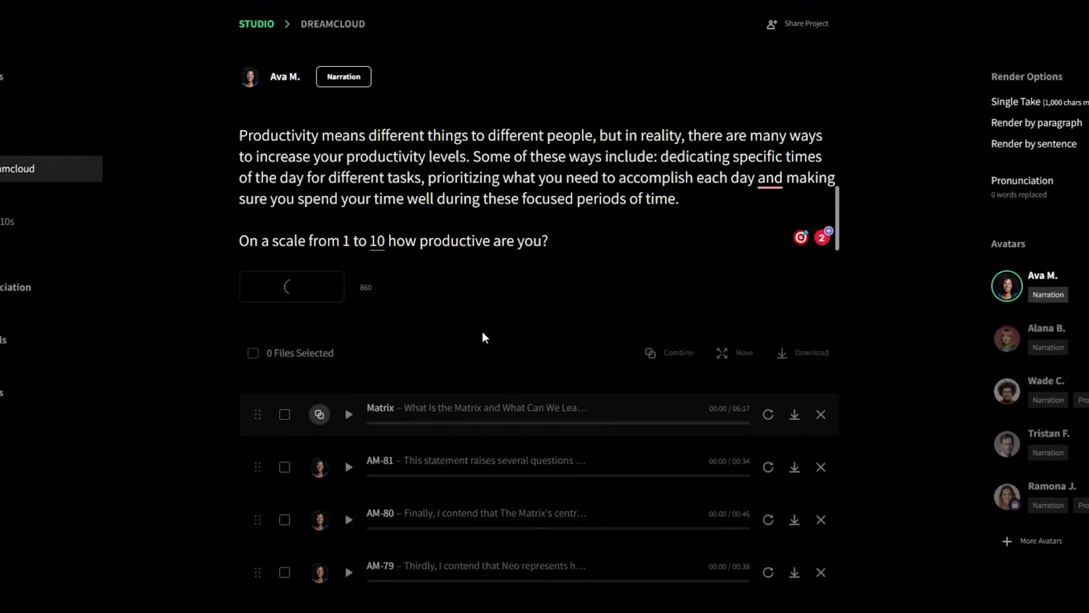